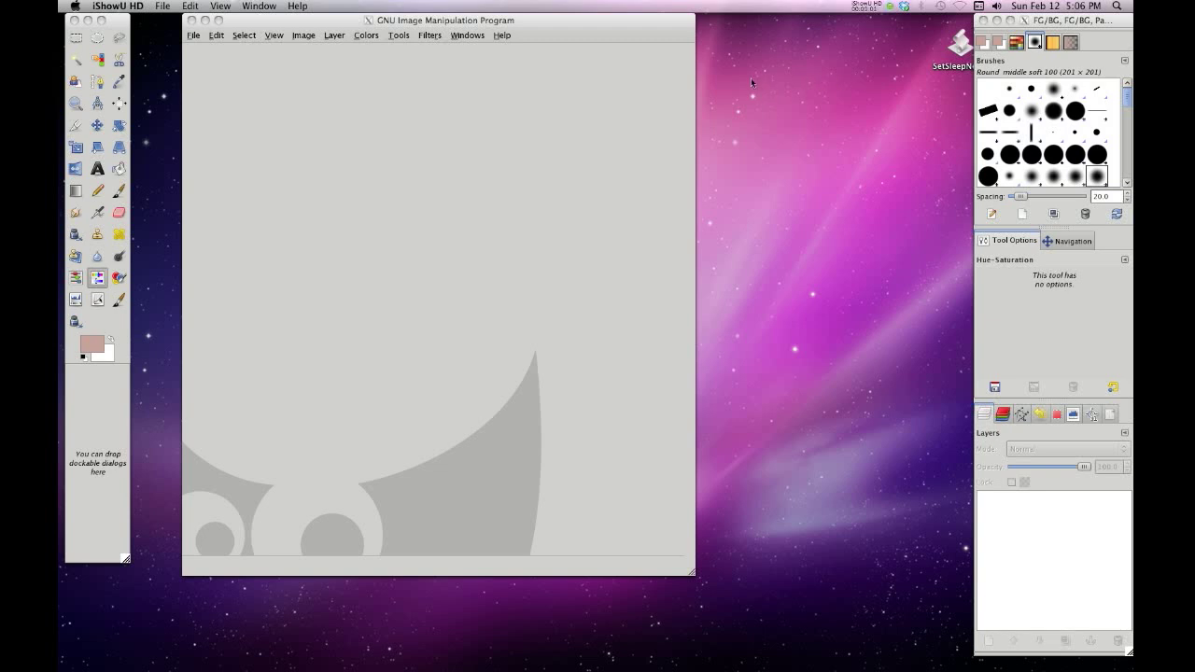
Step: Drag the empty GIMP image window slightly to the right on the desktop
left_click_drag(329, 23, 364, 23)
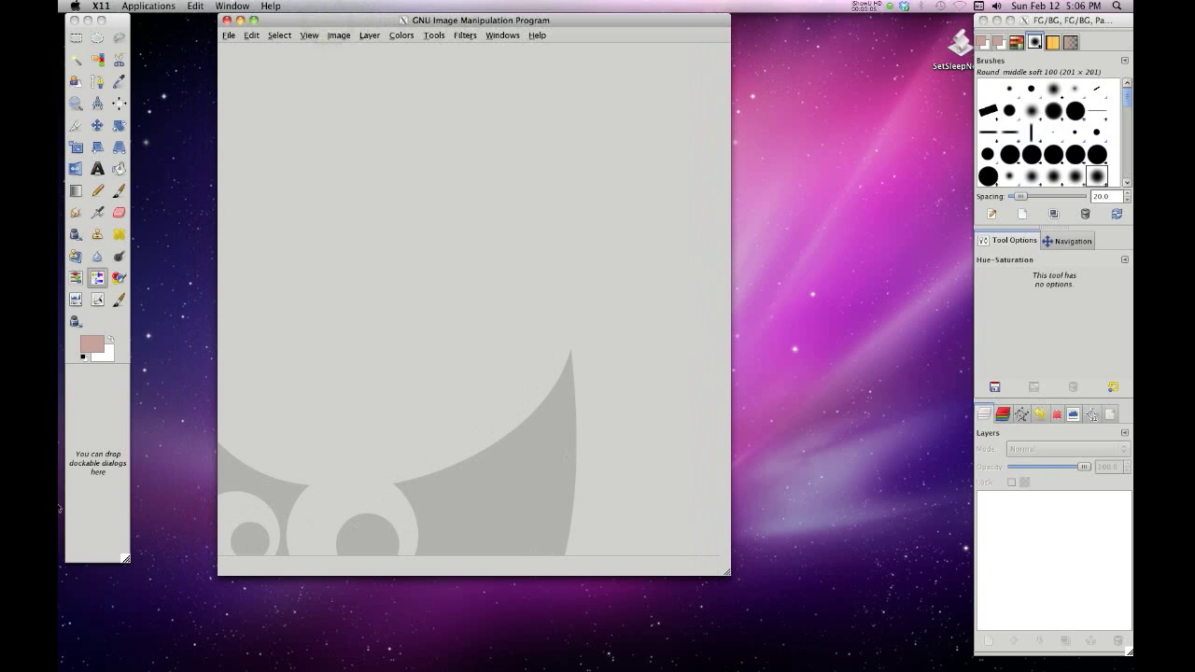
left_click(59, 586)
mouse_move(60, 587)
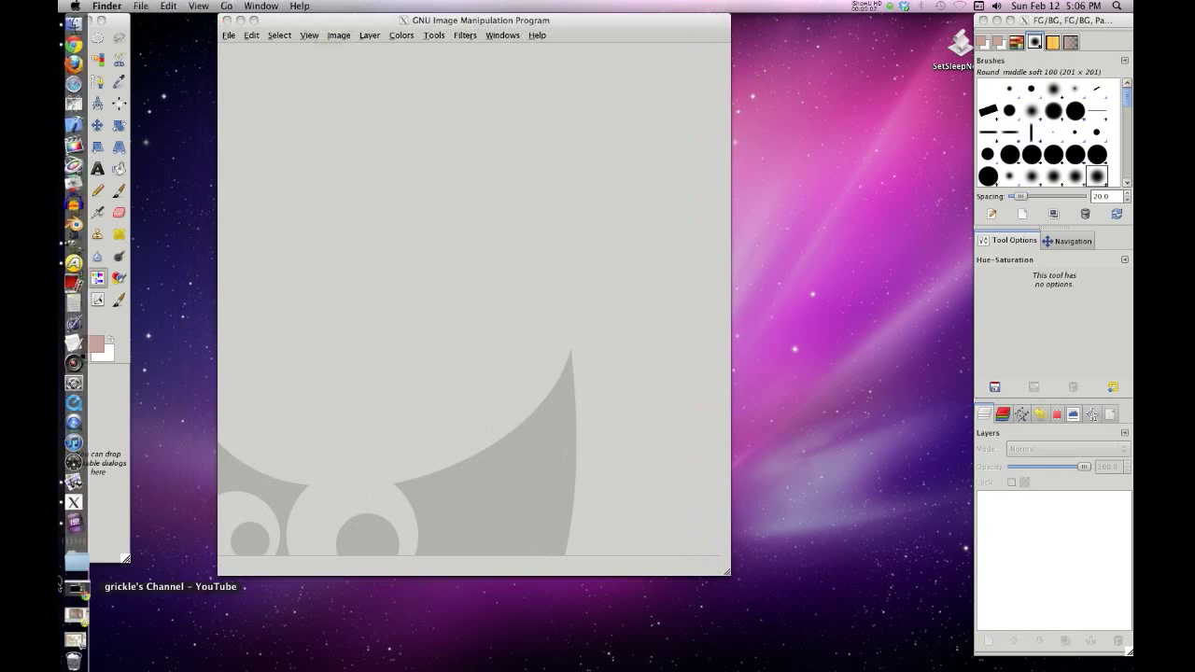
left_click(78, 628)
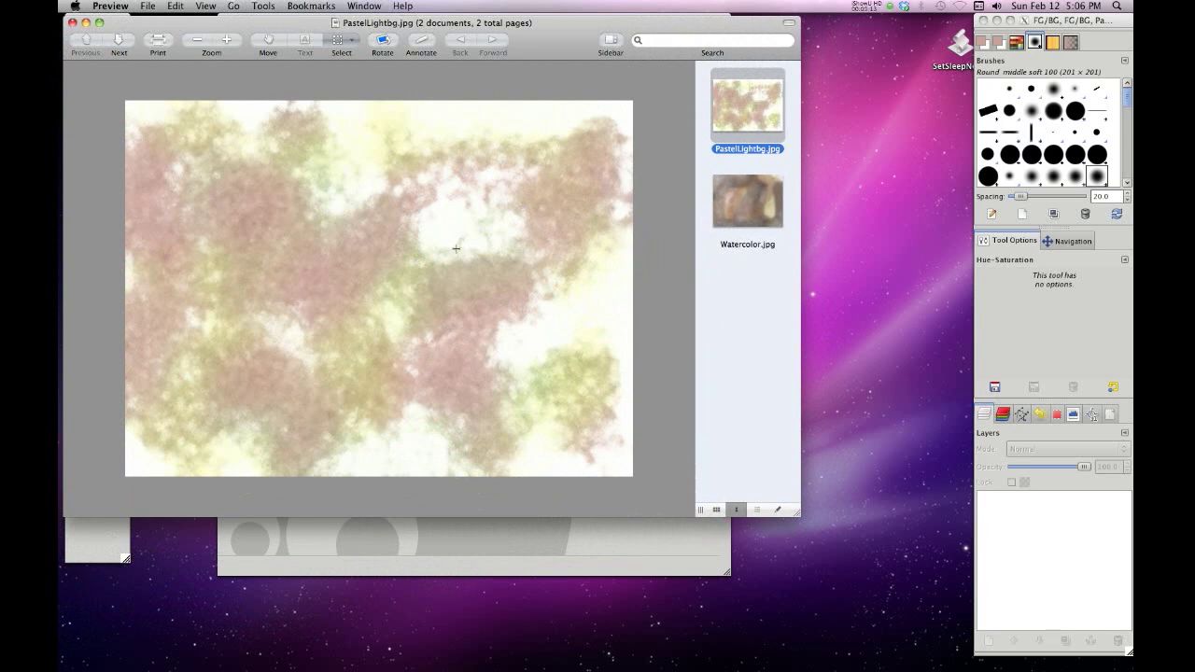
left_click(745, 199)
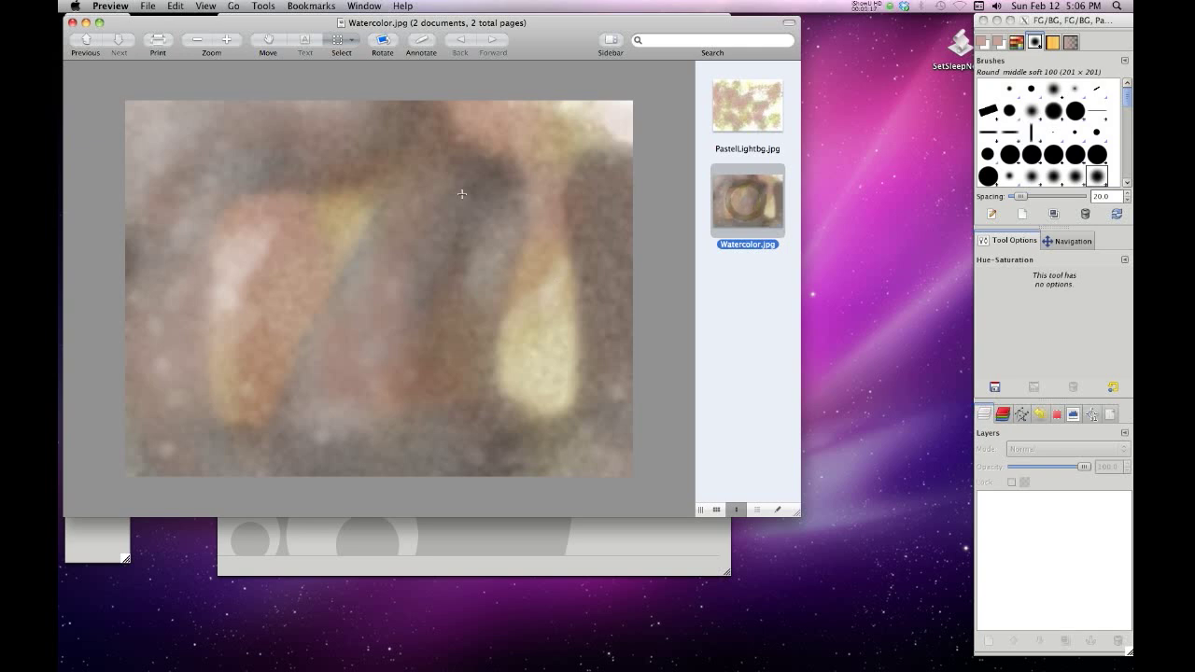
left_click(741, 103)
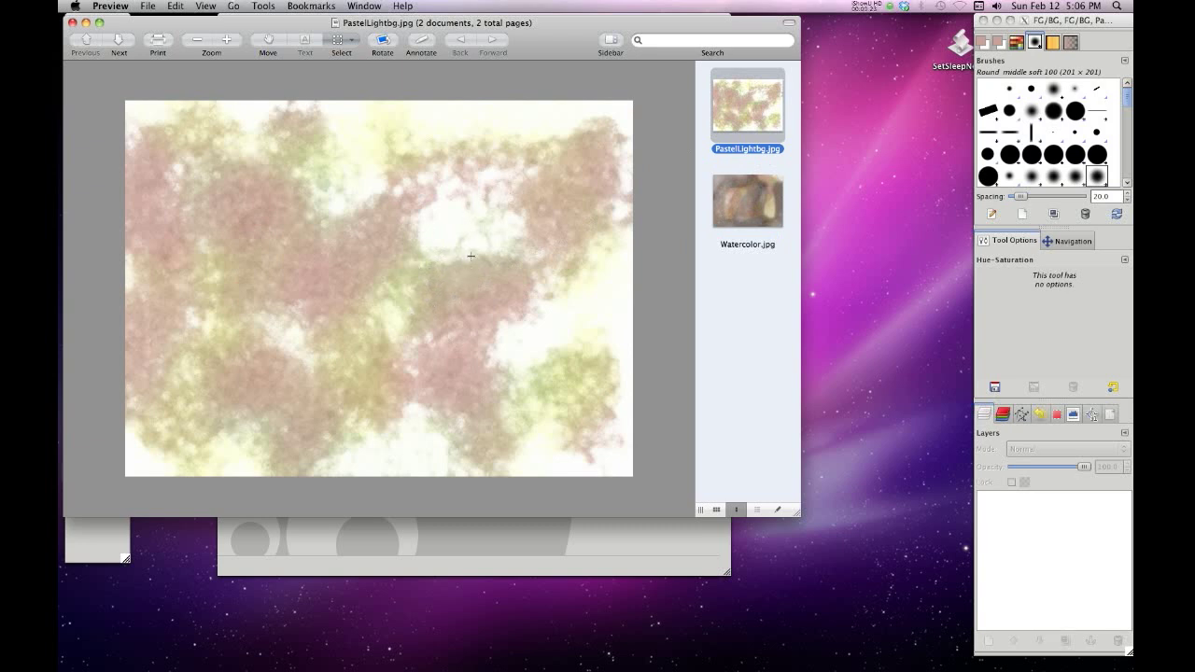
left_click(106, 5)
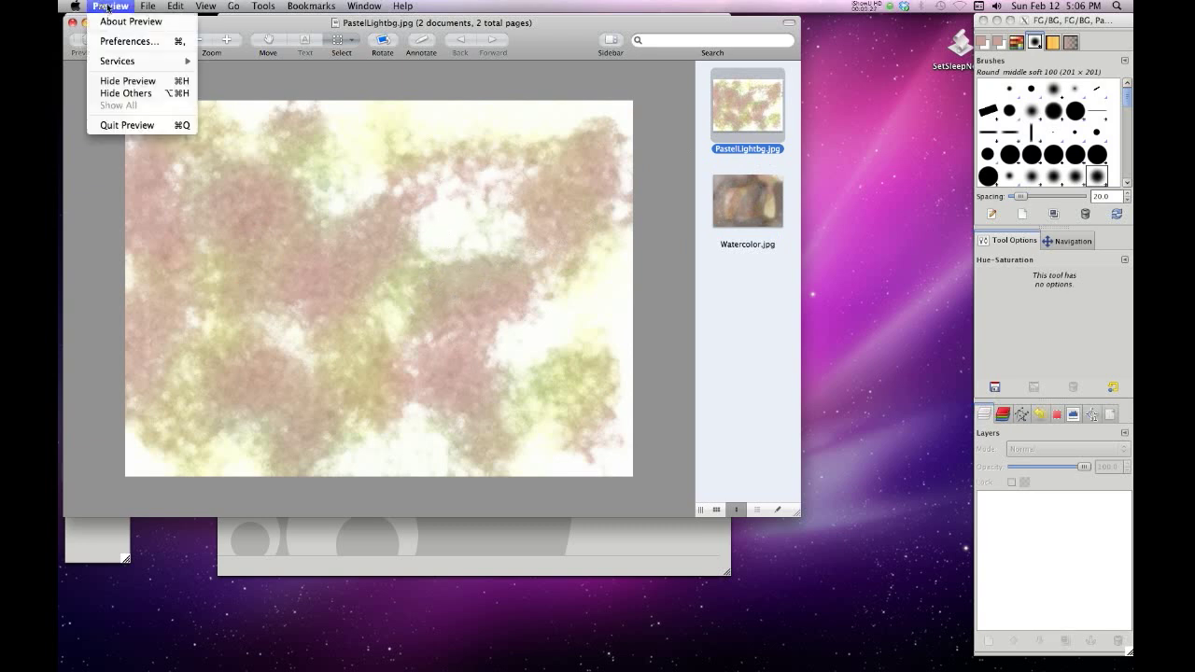
left_click(119, 124)
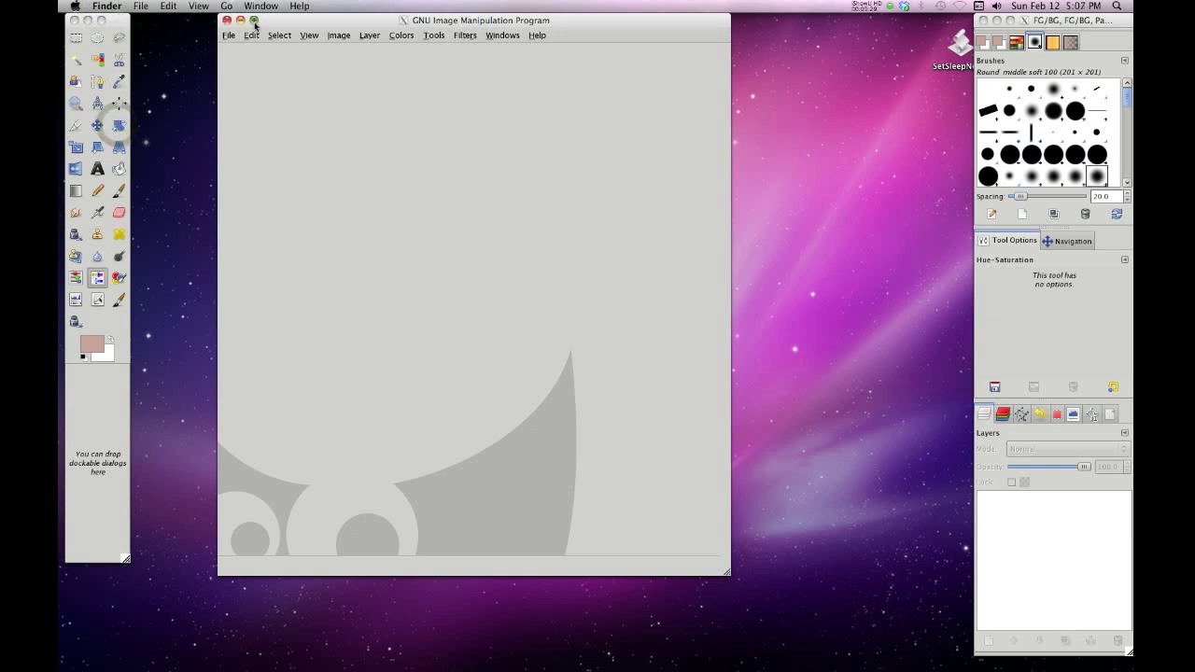
Step: Create a new 792x587 white image and widen its window to the right
left_click(229, 36)
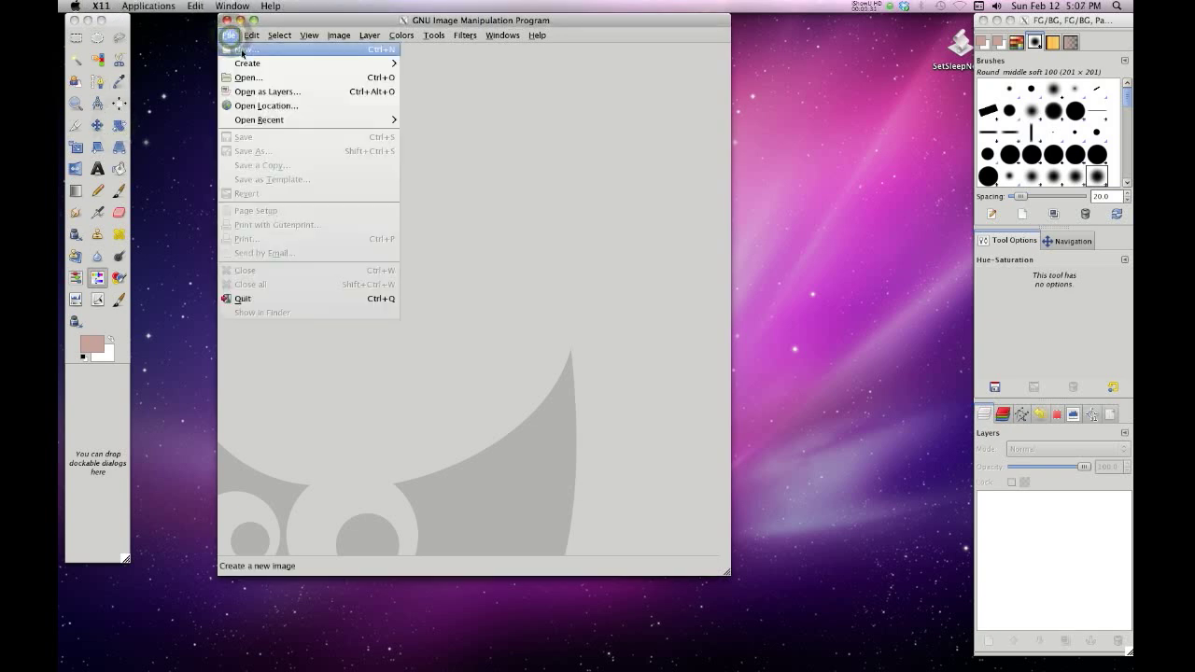
left_click(239, 52)
left_click(354, 272)
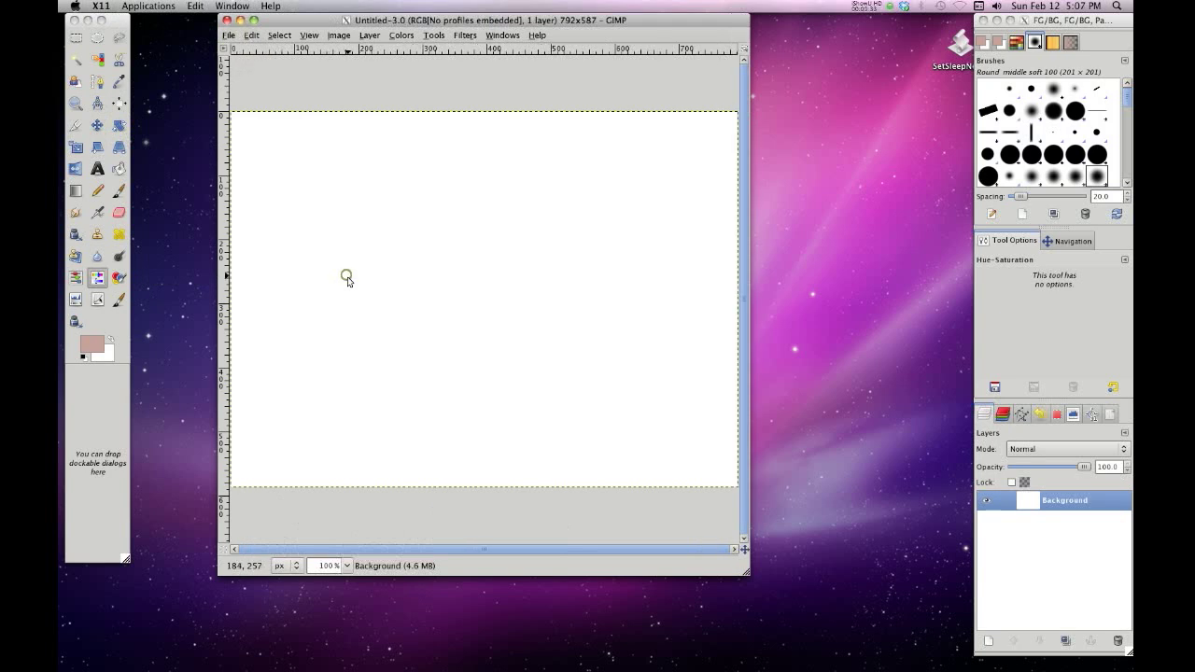
left_click_drag(744, 571, 892, 569)
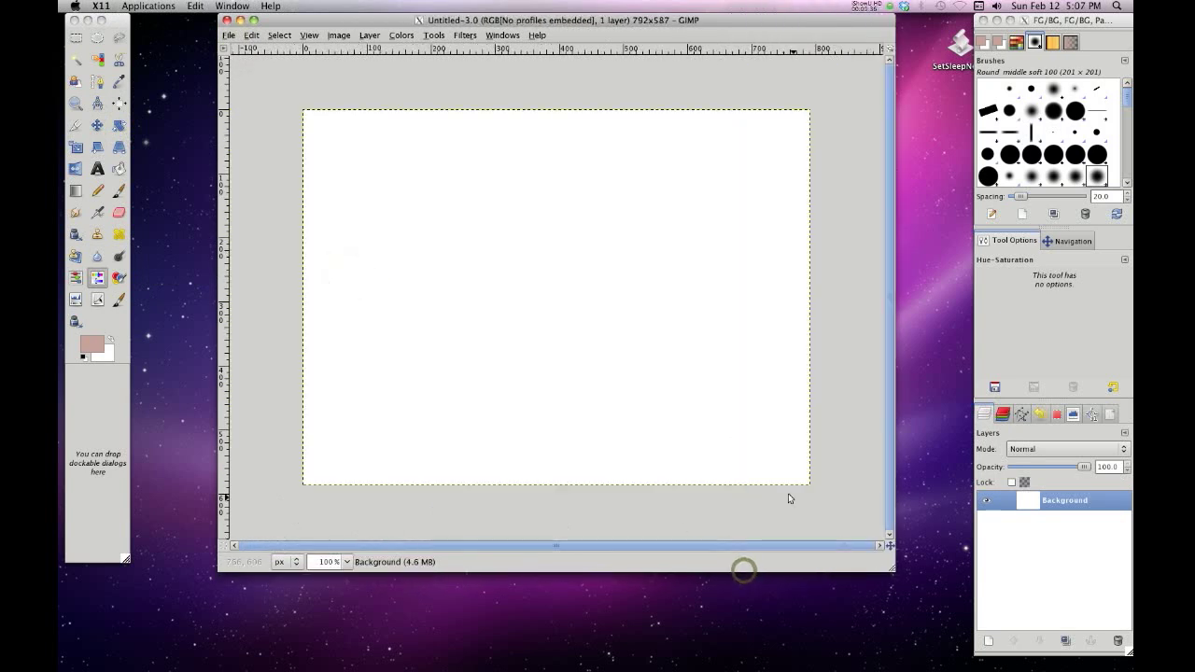
Step: Select the Paintbrush with the Round middle soft 100 brush at 58.8 opacity
left_click(117, 192)
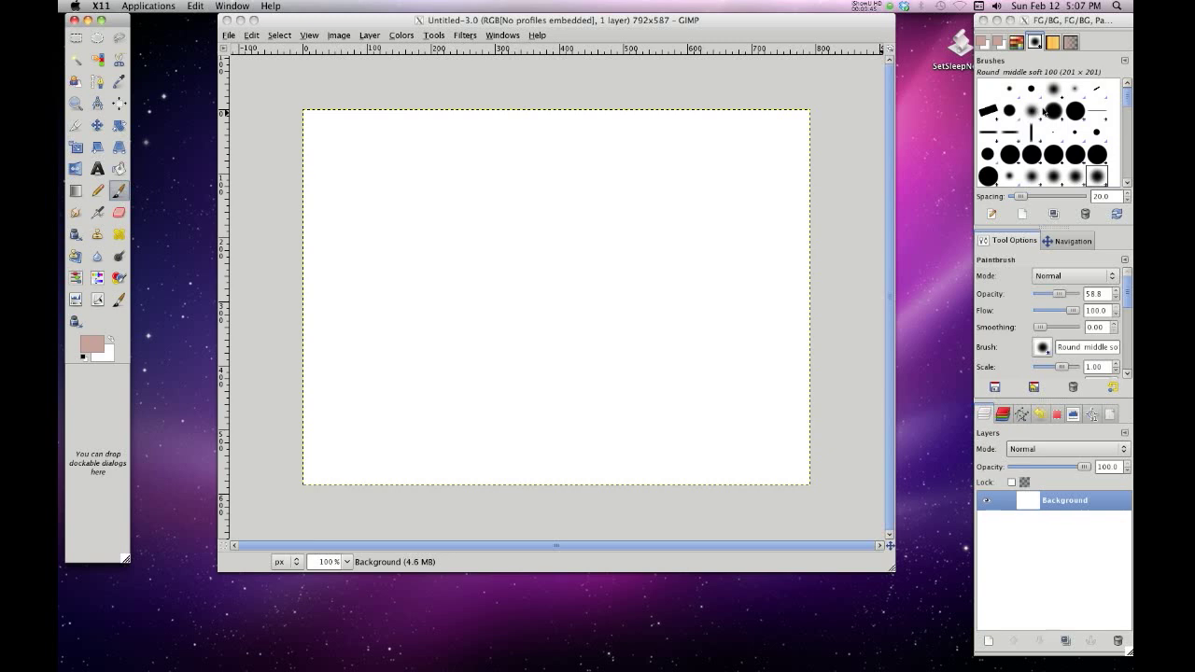
left_click(1130, 98)
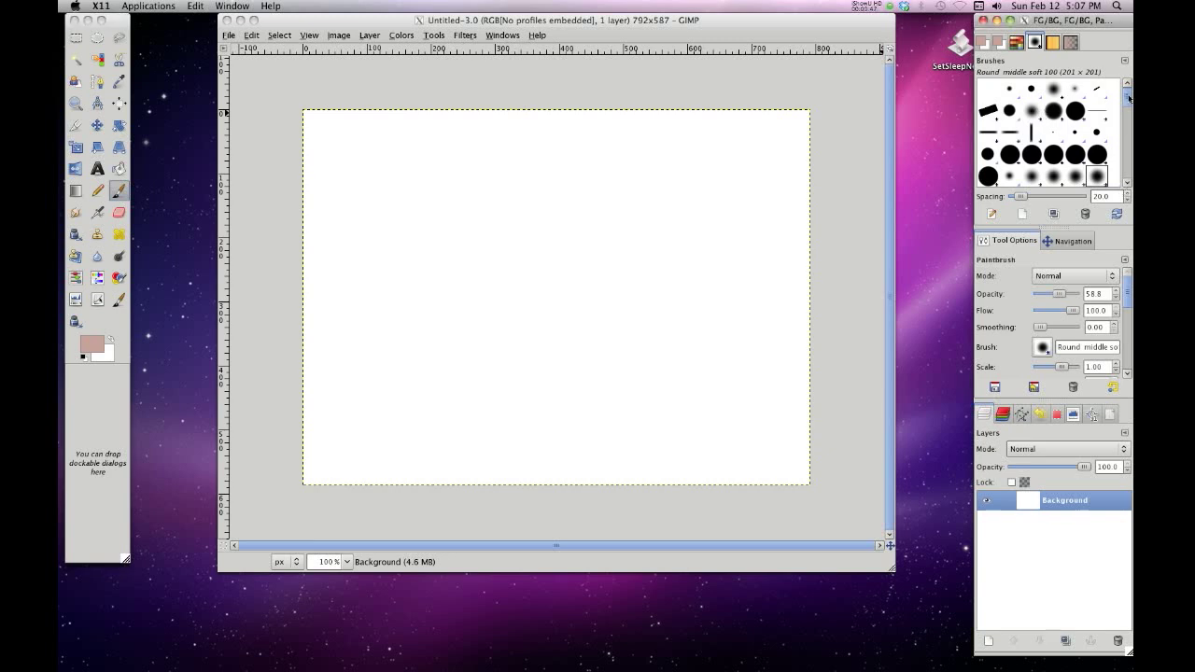
left_click_drag(1130, 105, 1127, 105)
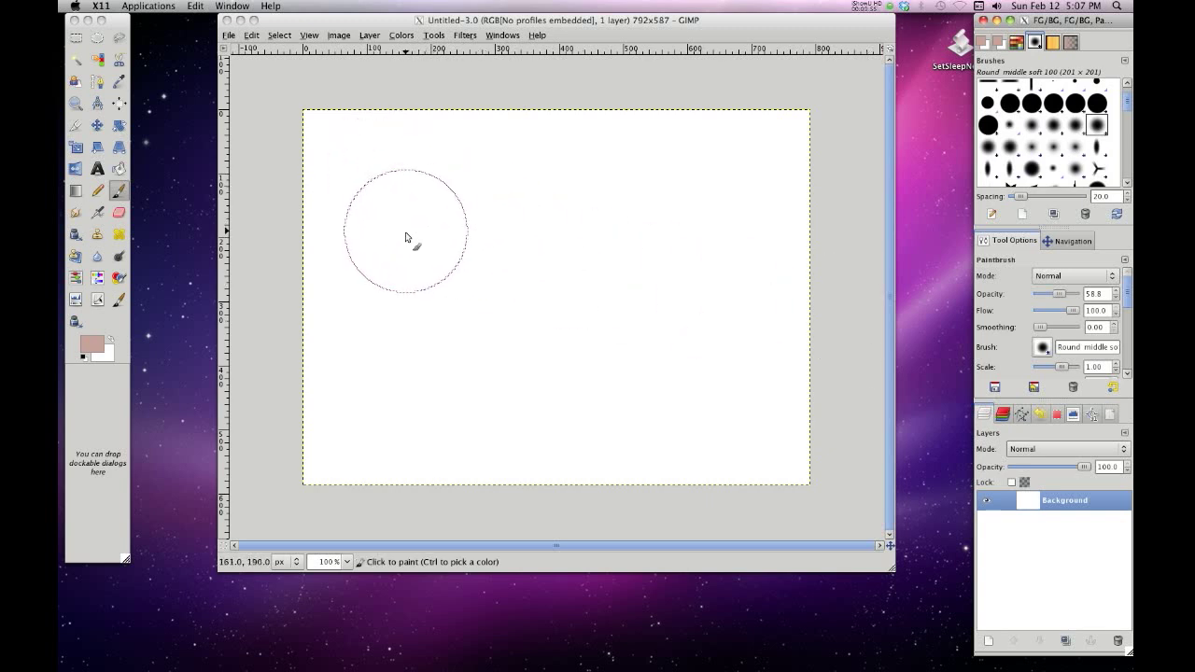
left_click(111, 354)
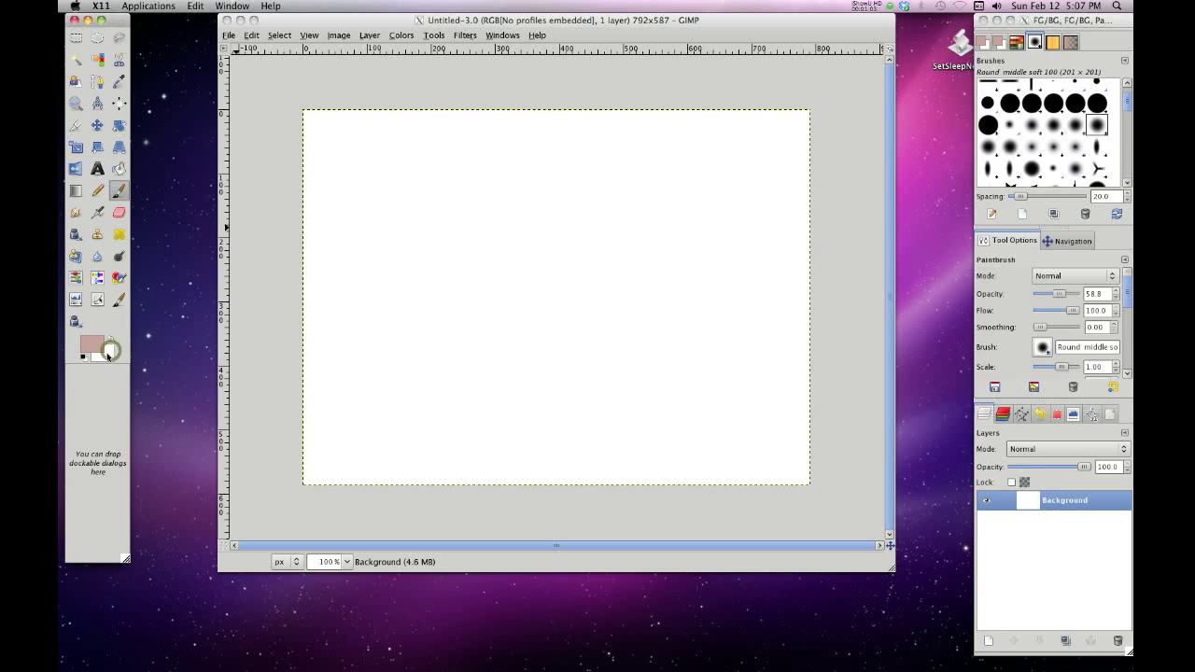
Step: Set the background colour to light green
left_click(108, 354)
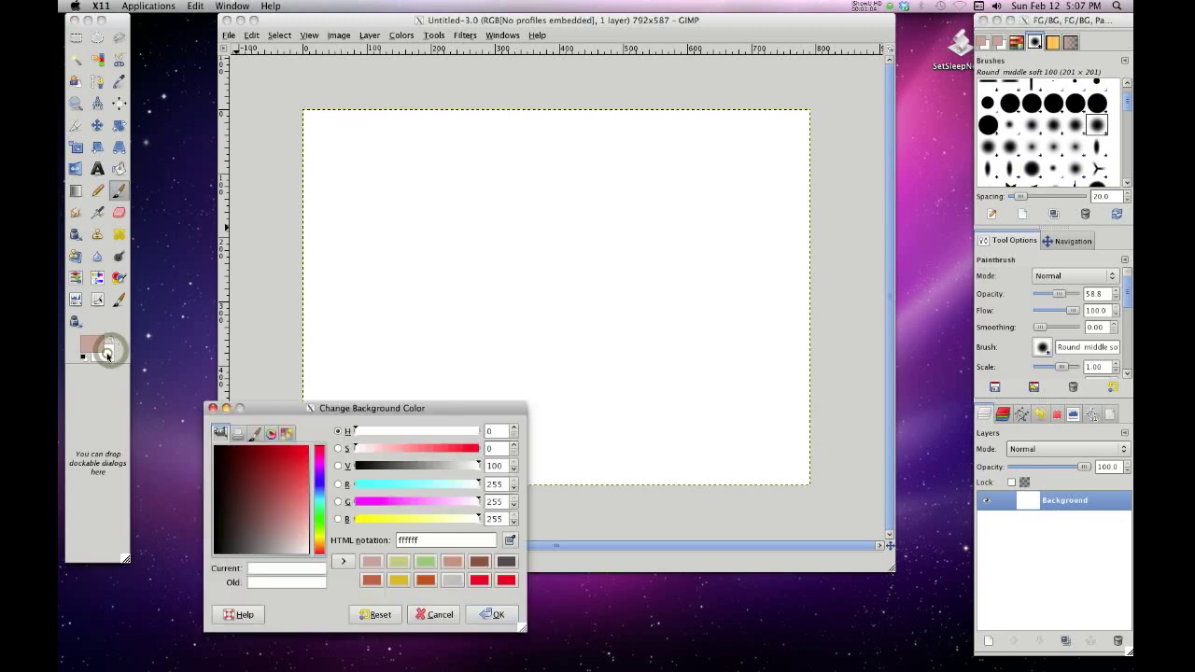
left_click(439, 488)
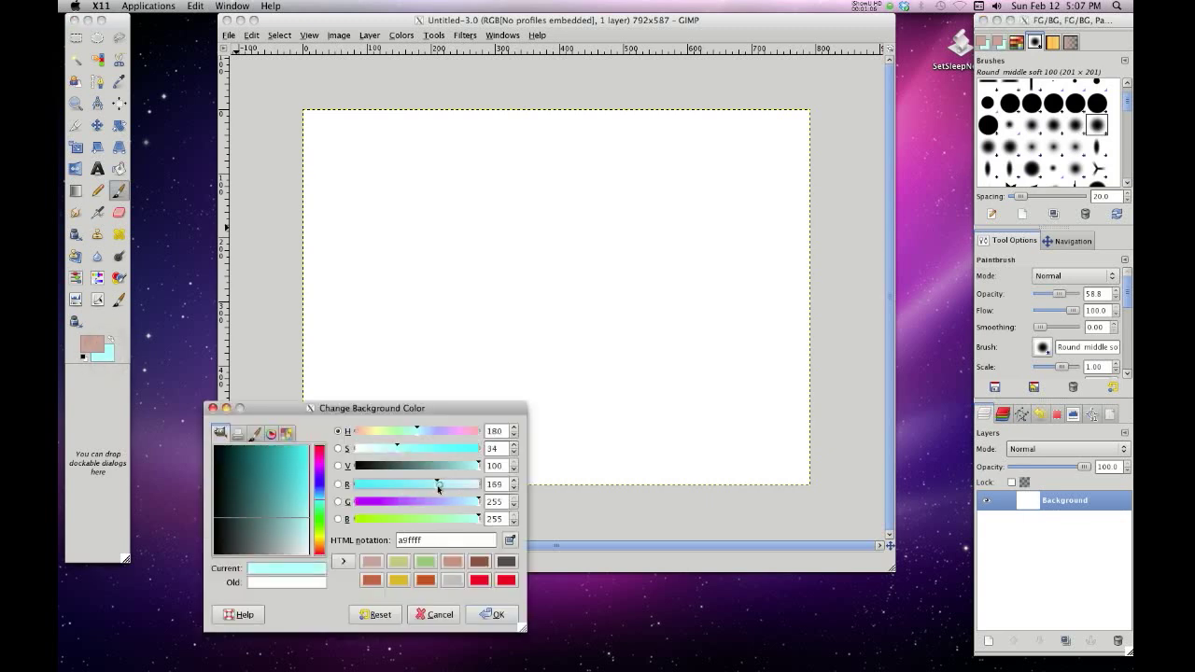
left_click(391, 435)
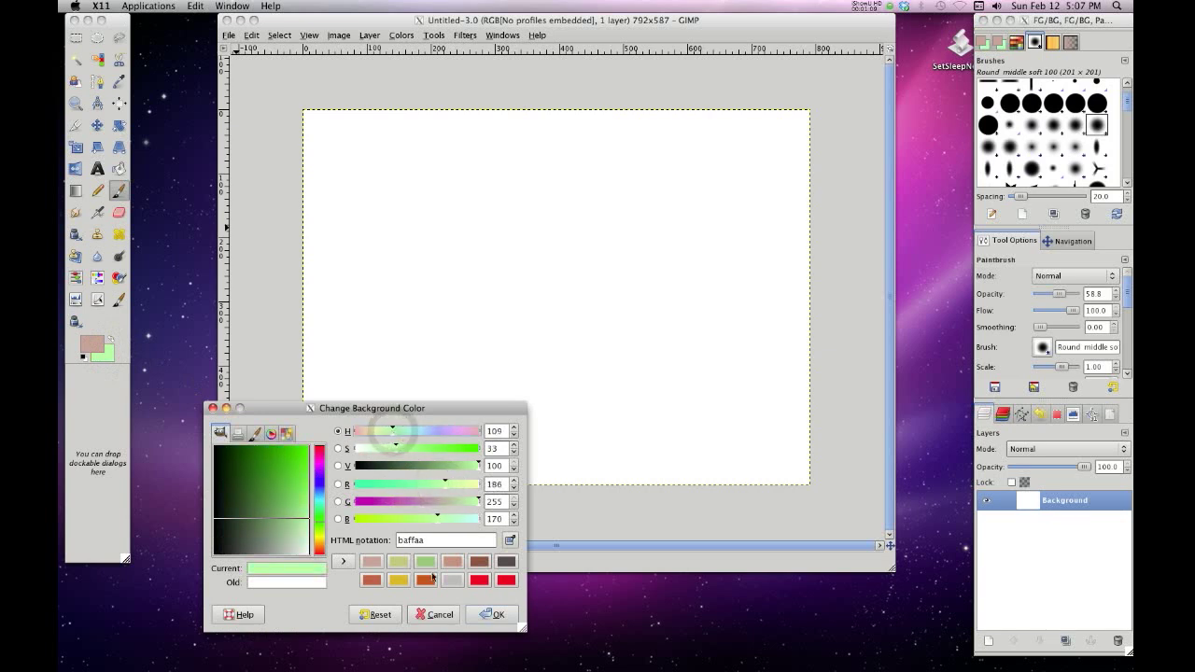
left_click(487, 614)
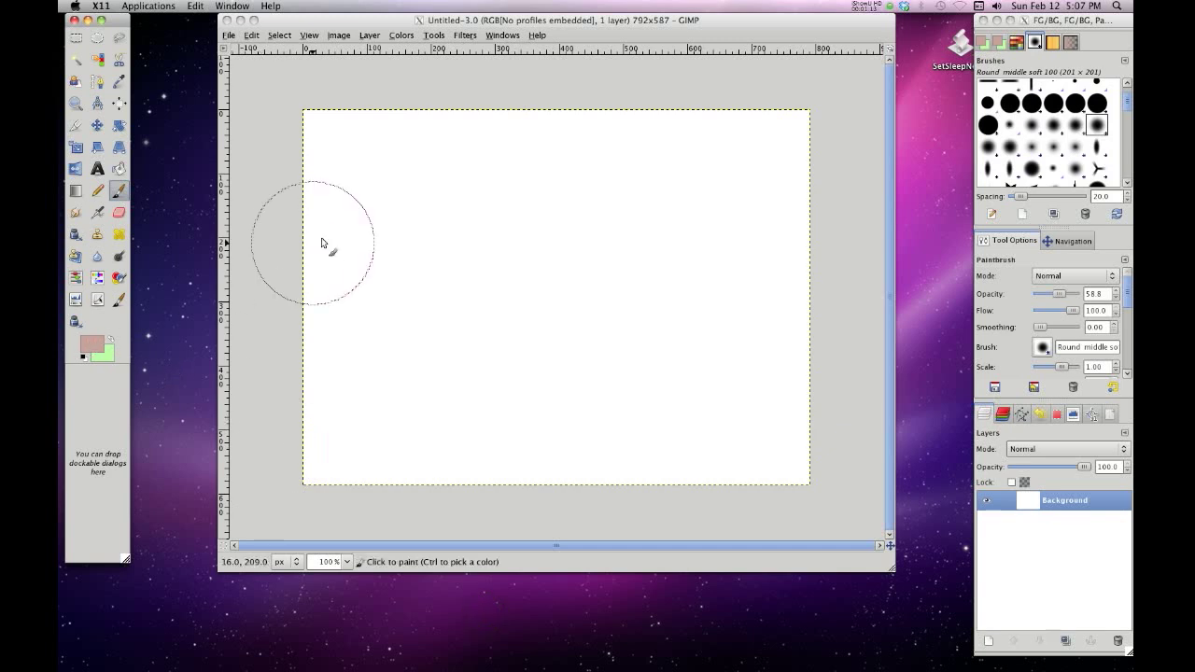
Step: Paint soft pink strokes across the top, left, right and lower right of the canvas
left_click(387, 175)
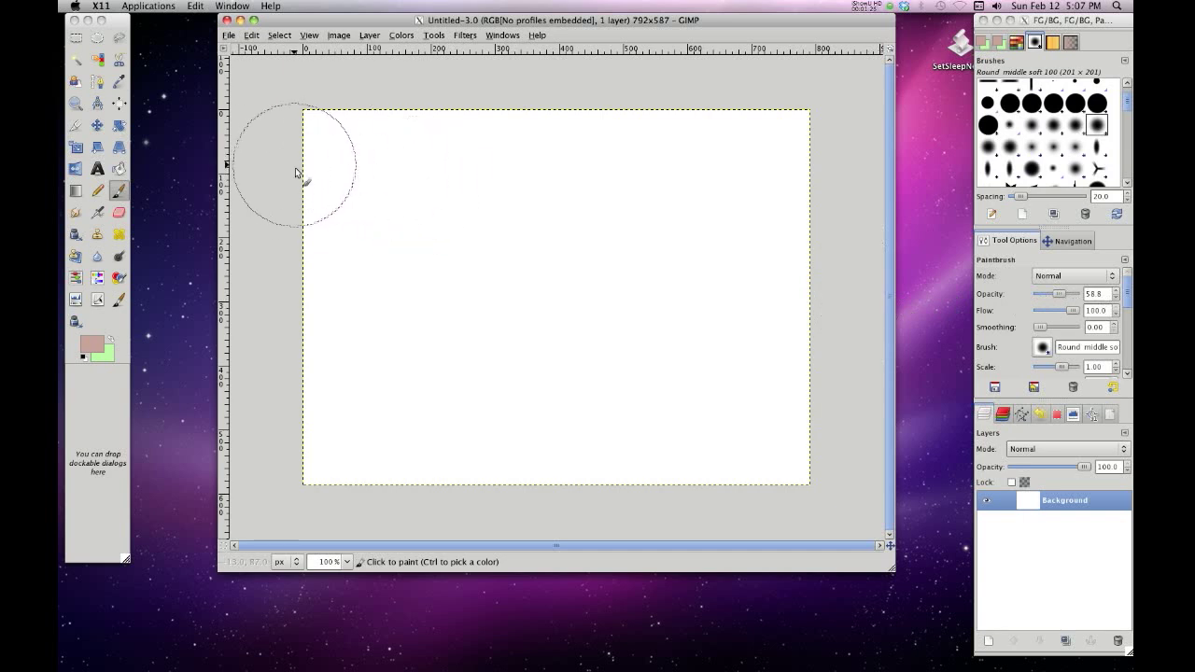
mouse_move(392, 186)
left_mouse_down()
mouse_move(379, 184)
mouse_move(331, 302)
mouse_move(367, 473)
mouse_move(449, 326)
left_mouse_up()
left_click_drag(555, 378, 513, 462)
left_click_drag(687, 455, 608, 339)
mouse_move(695, 321)
left_mouse_down()
mouse_move(753, 299)
mouse_move(747, 203)
left_mouse_up()
mouse_move(567, 212)
left_mouse_down()
mouse_move(589, 205)
mouse_move(486, 147)
mouse_move(520, 299)
mouse_move(611, 355)
left_mouse_up()
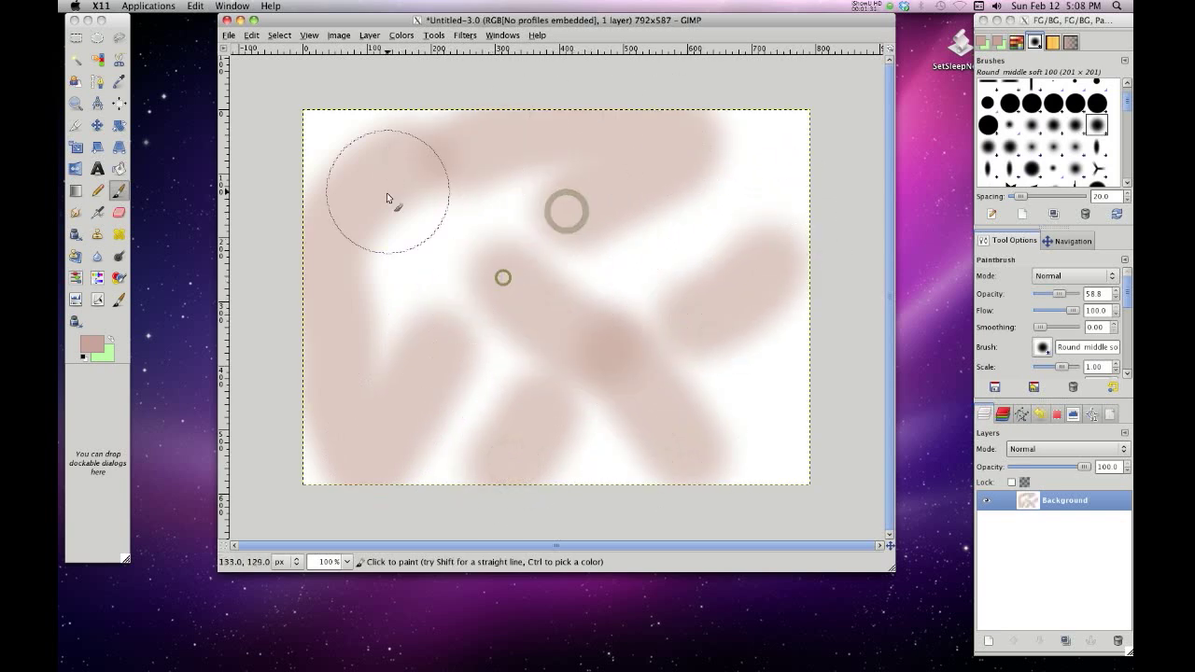
Step: Swap the colours and brush green strokes over the pink from middle to lower right
left_click(111, 340)
mouse_move(493, 210)
left_mouse_down()
mouse_move(405, 293)
mouse_move(508, 400)
mouse_move(517, 447)
mouse_move(628, 461)
mouse_move(772, 286)
mouse_move(701, 174)
mouse_move(564, 245)
mouse_move(620, 273)
left_mouse_up()
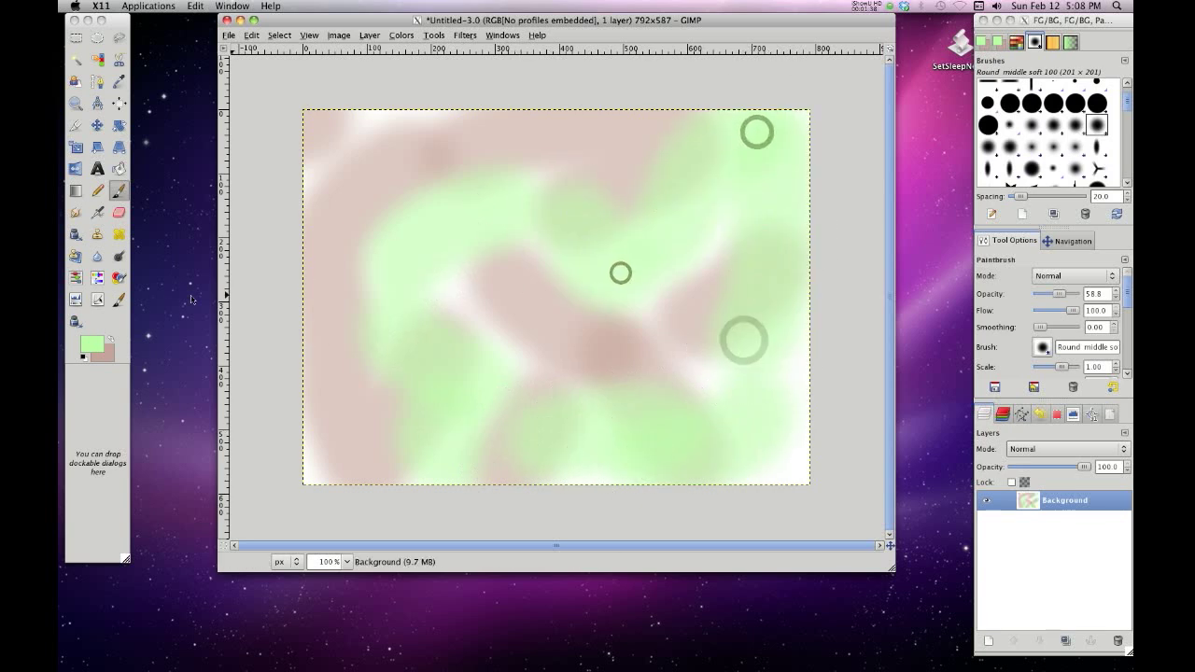
left_click(92, 346)
Step: Switch the paint to pale yellow (fff2aa) and brush a yellow stroke across the canvas
left_click_drag(387, 431, 375, 431)
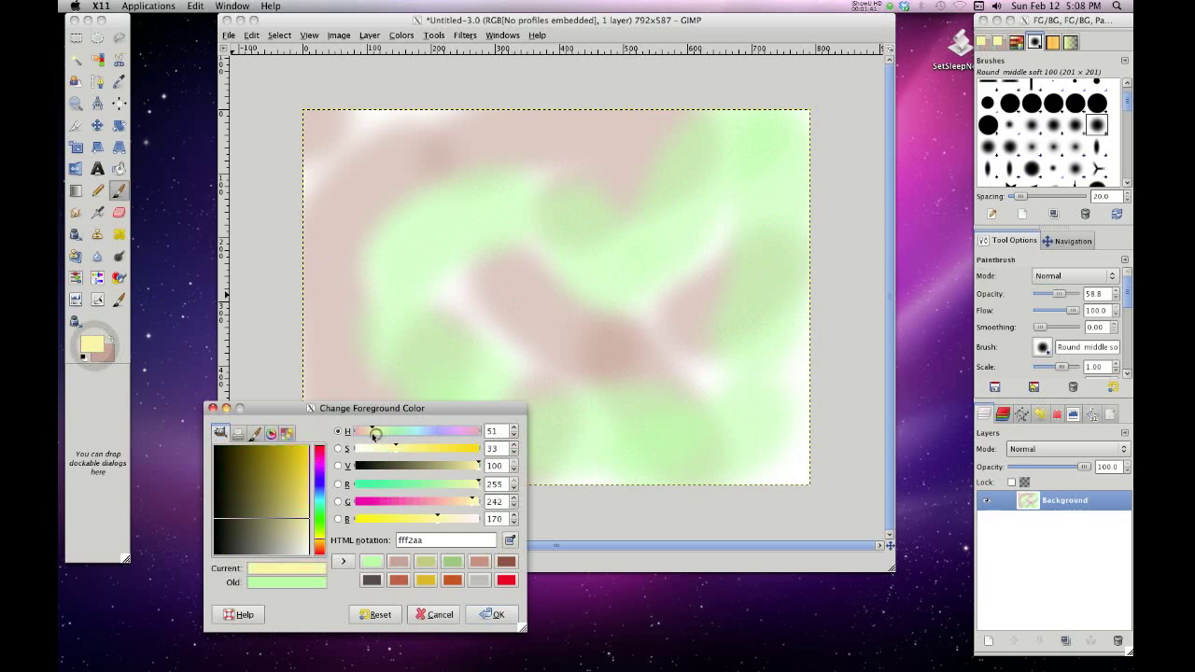
left_click(486, 614)
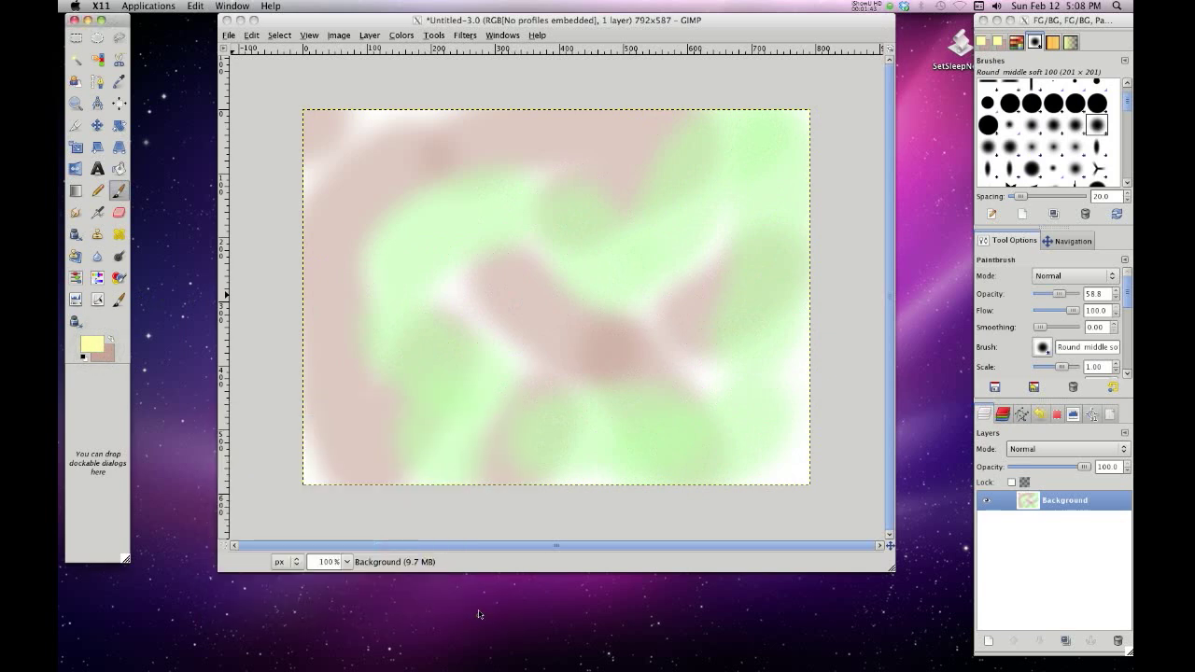
left_click(454, 313)
left_click_drag(489, 405, 585, 363)
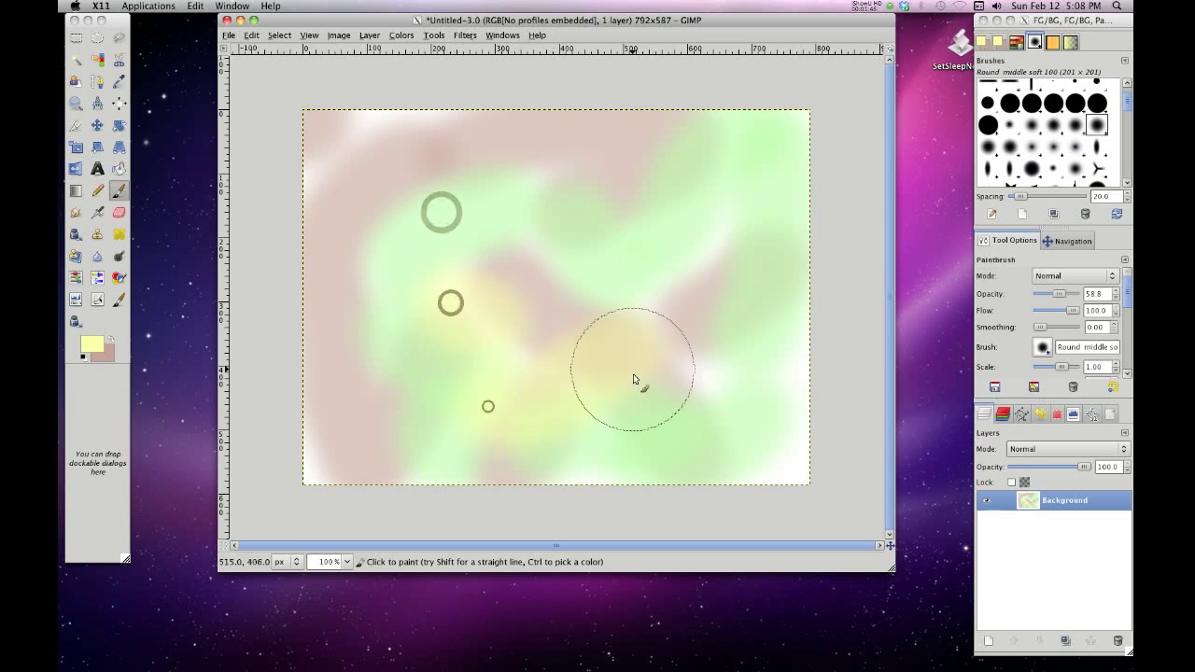
Step: Scatter pale yellow dabs around the corners, edges and left side of the canvas
left_click(747, 338)
left_click(559, 175)
left_click(396, 168)
left_click(315, 146)
left_click(336, 126)
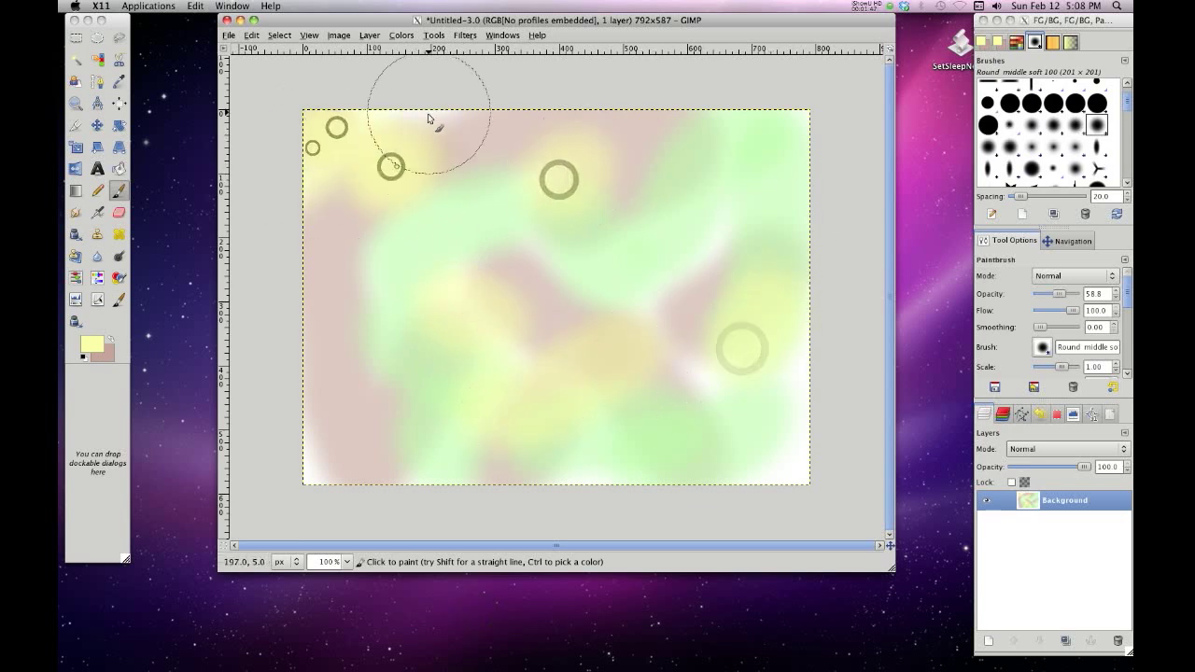
left_click(396, 167)
left_click(423, 111)
left_click(436, 442)
left_click(631, 460)
left_click(704, 400)
left_click(750, 435)
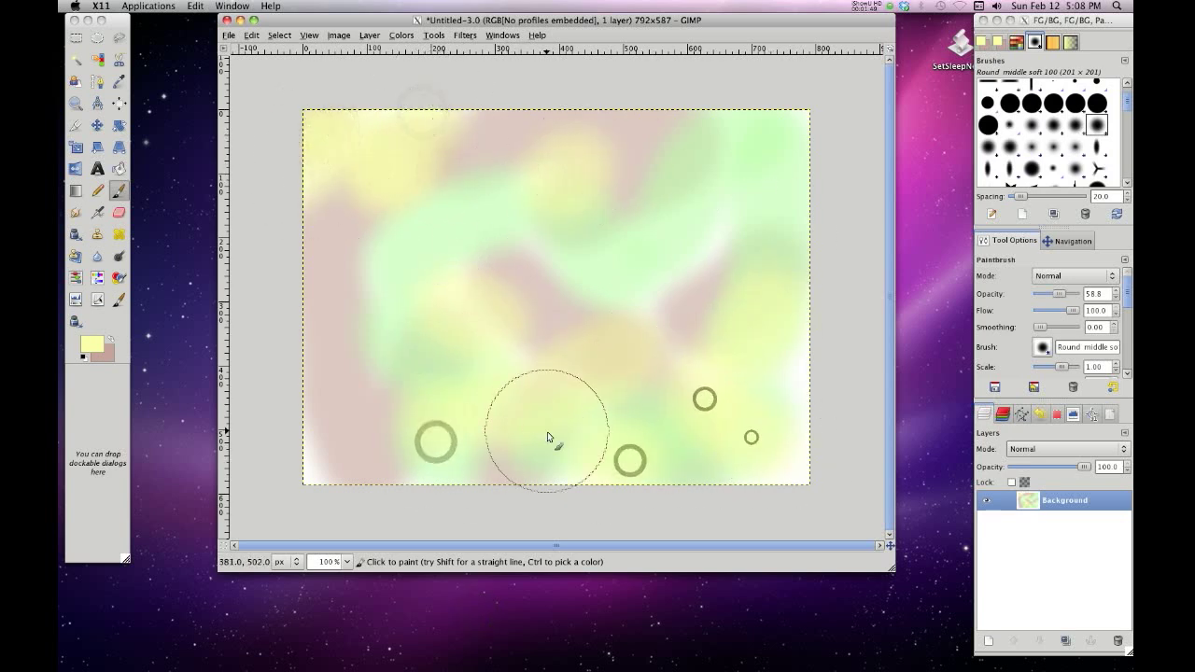
left_click(320, 252)
left_click(333, 382)
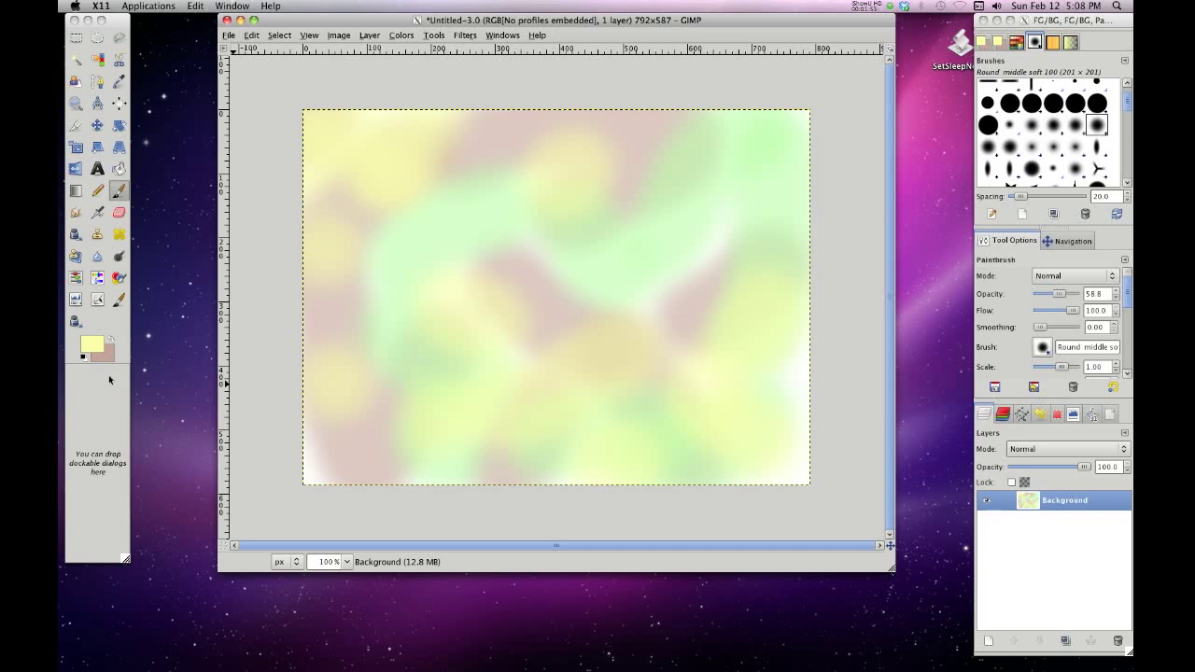
Step: Switch the paint to pale green (b9ffaa) and dab it at the centre, lower left and upper right
left_click(91, 348)
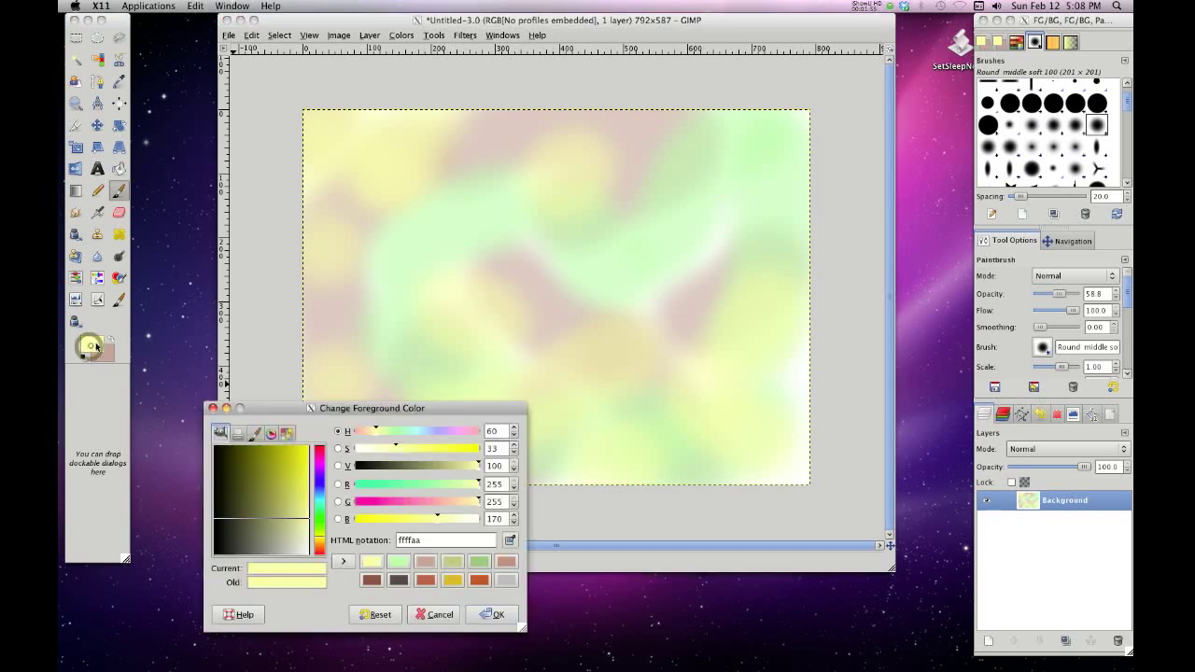
left_click(439, 485)
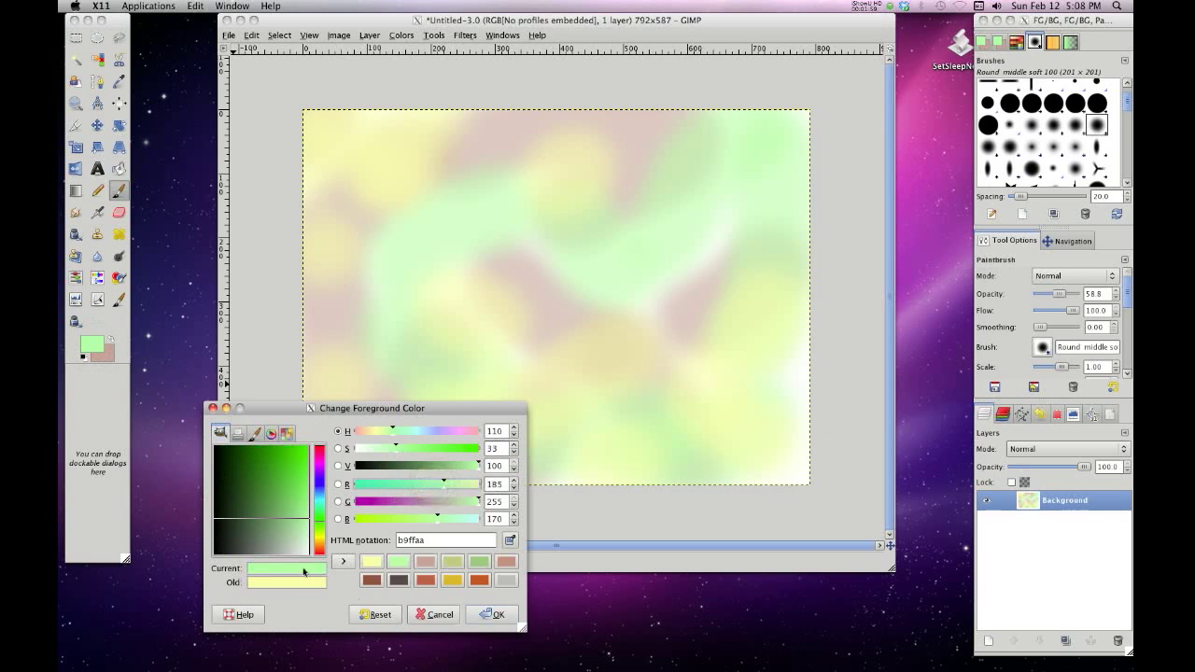
left_click(482, 616)
left_click(556, 283)
left_click(370, 435)
left_click(413, 438)
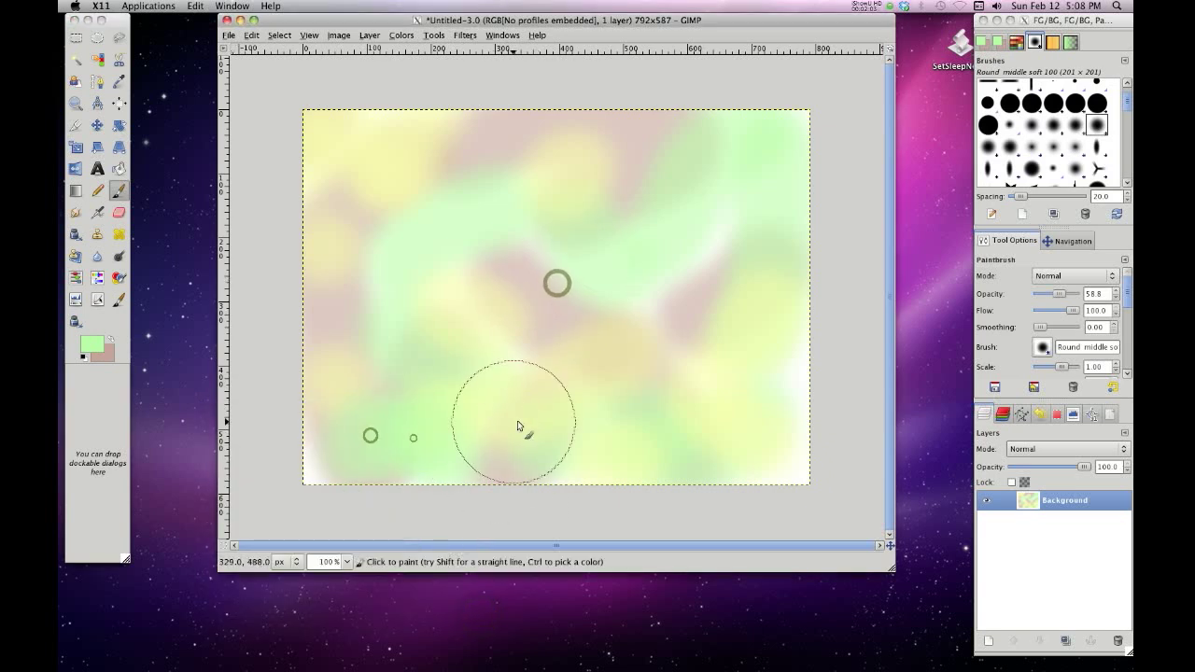
left_click(667, 254)
left_click(712, 279)
left_click(752, 251)
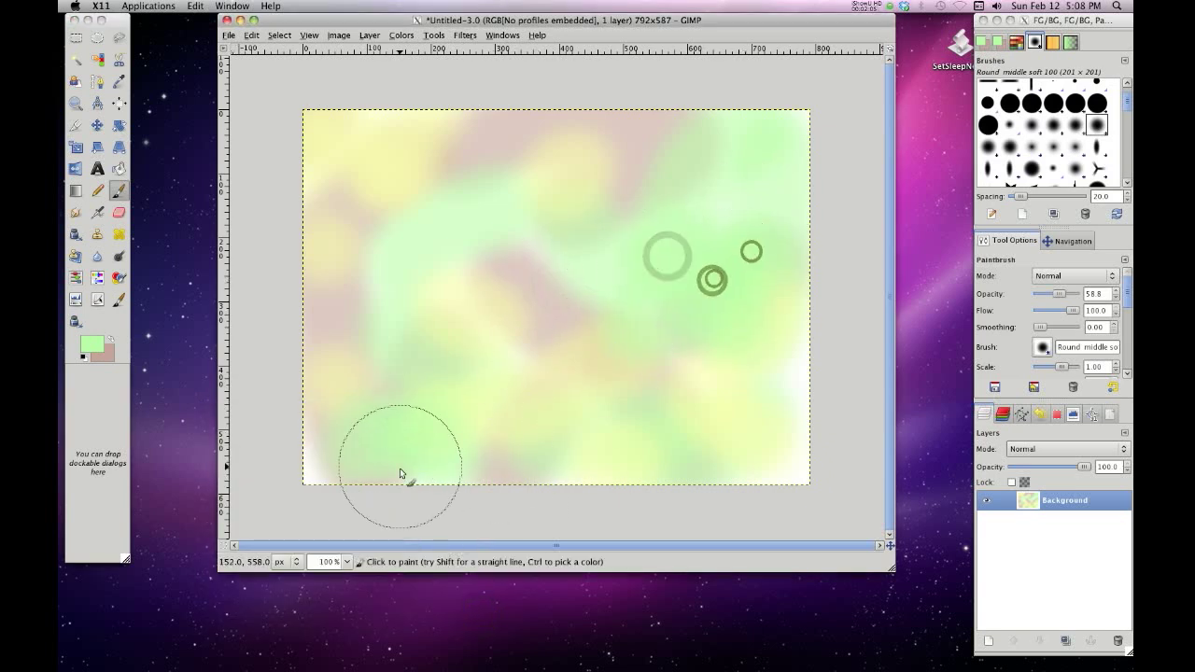
left_click(114, 343)
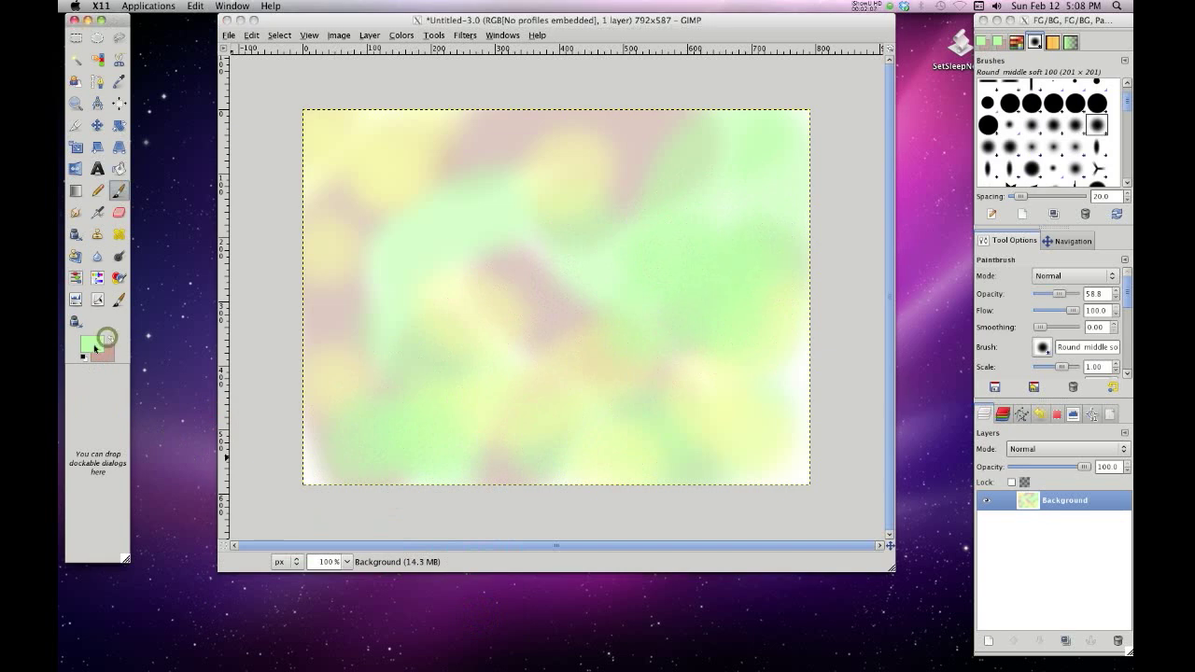
left_click(94, 347)
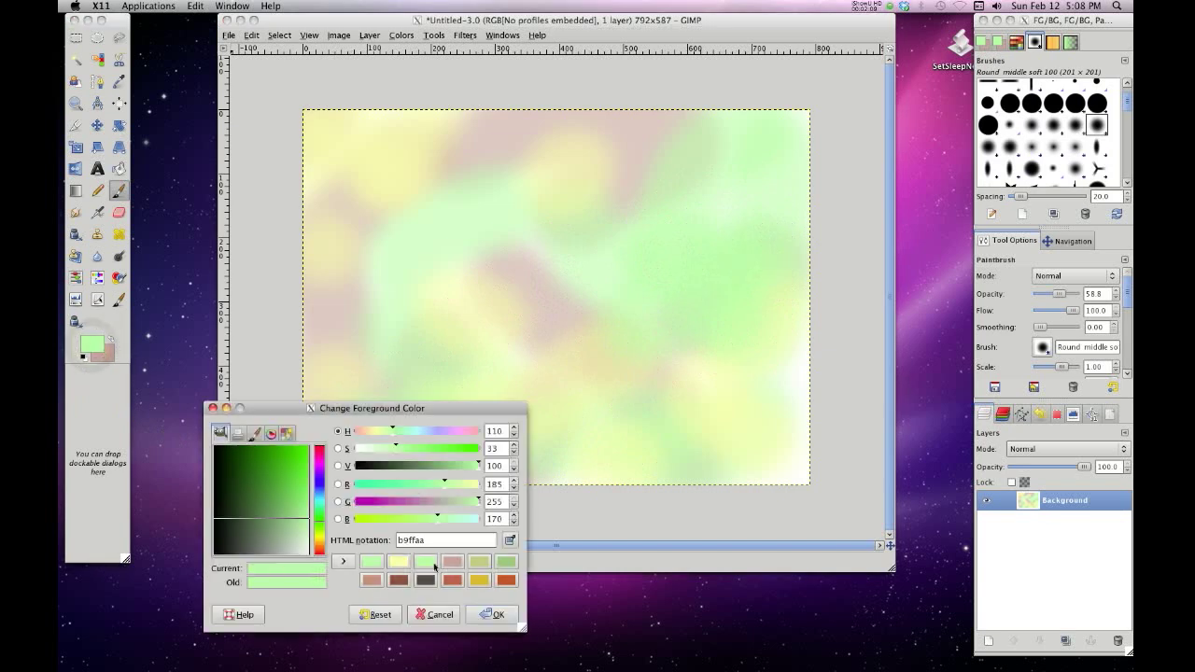
Step: Pick gold from the recent colours and paint a large gold blotch at the upper right
left_click(476, 561)
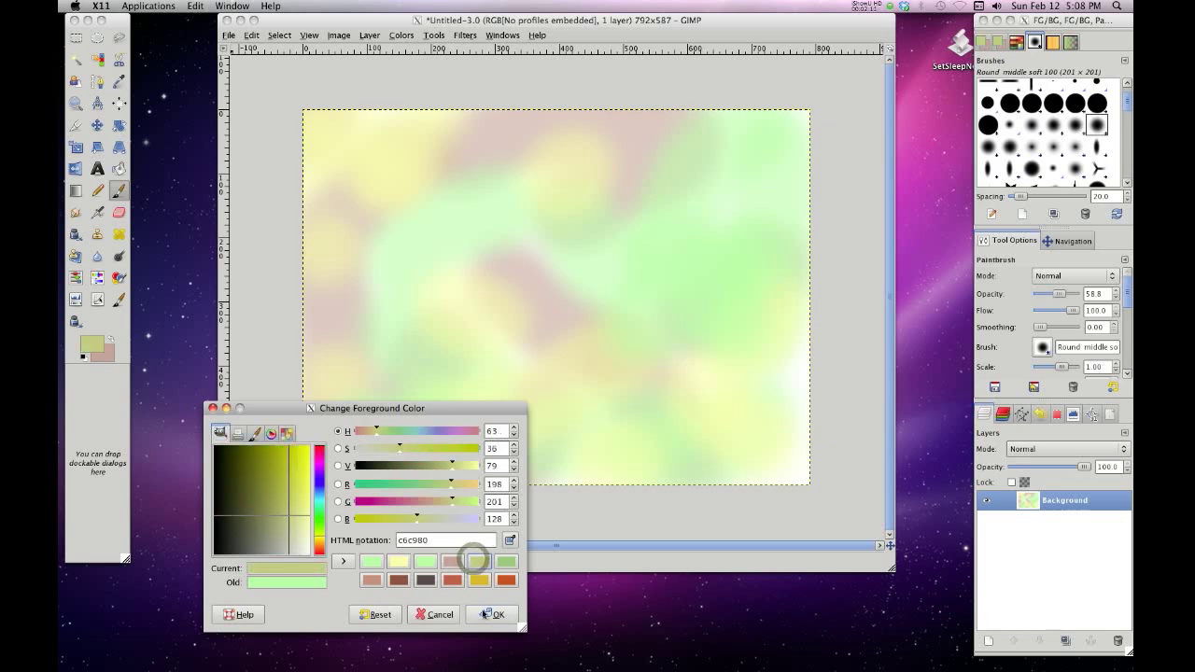
left_click(479, 580)
left_click(483, 619)
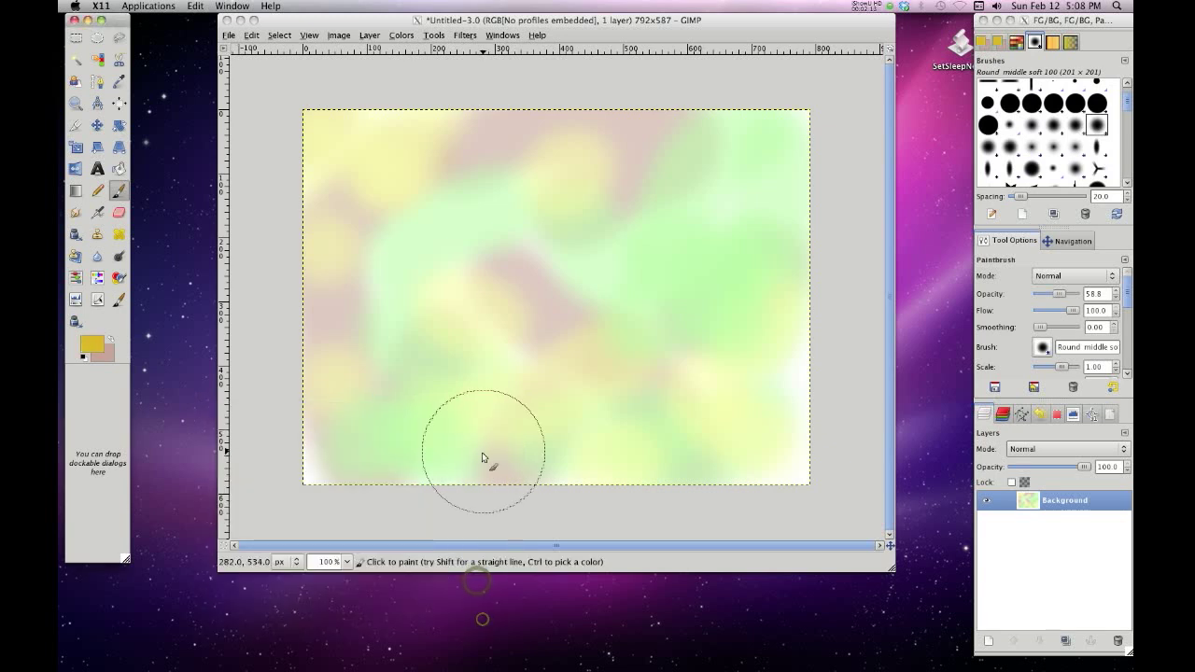
mouse_move(699, 278)
left_mouse_down()
mouse_move(723, 240)
mouse_move(627, 309)
left_mouse_up()
Step: Dab gold on the lower left, left side, top left and bottom edge
left_click(348, 430)
left_click(404, 310)
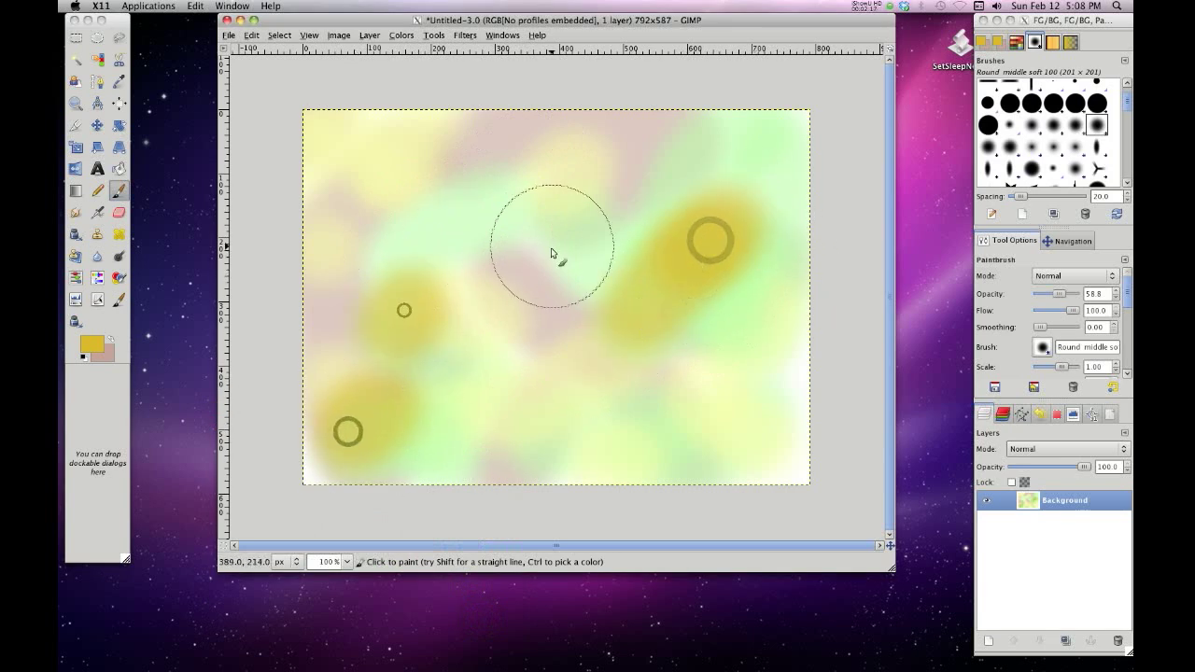
left_click(373, 382)
left_click(342, 288)
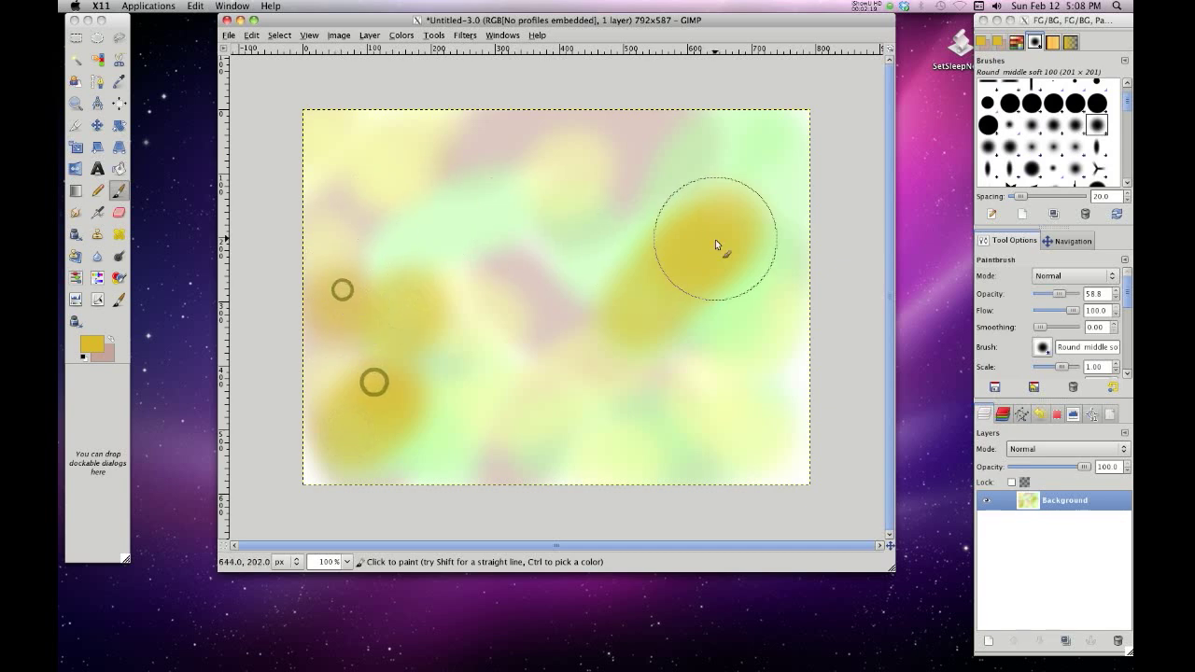
left_click(392, 187)
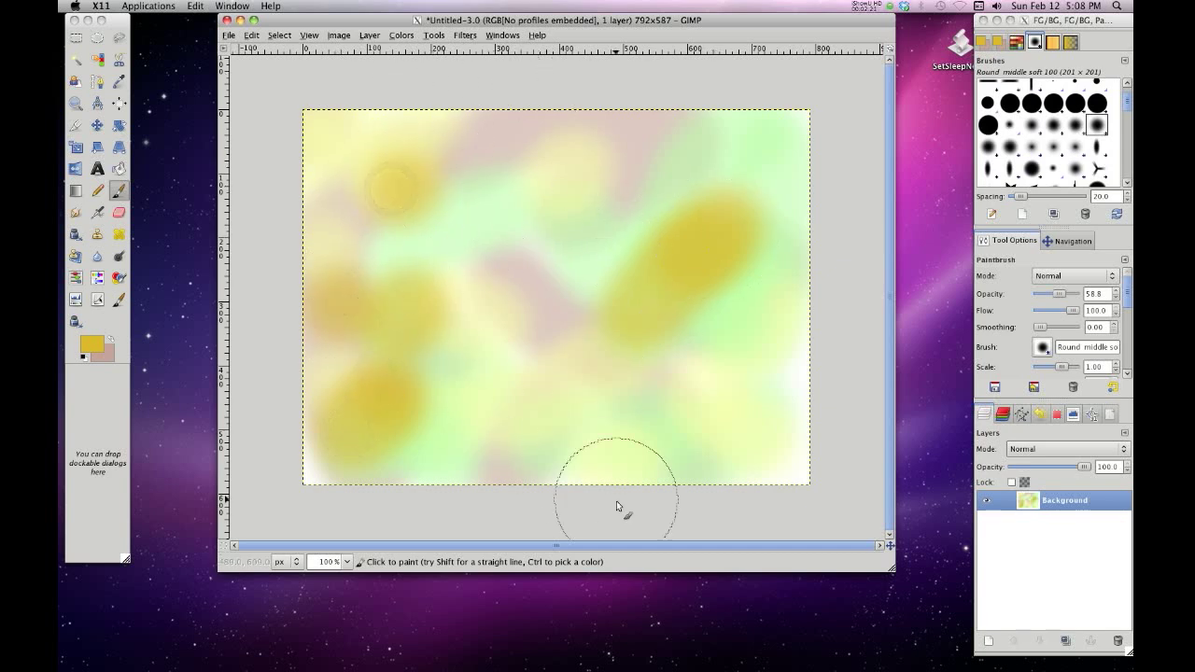
left_click(609, 472)
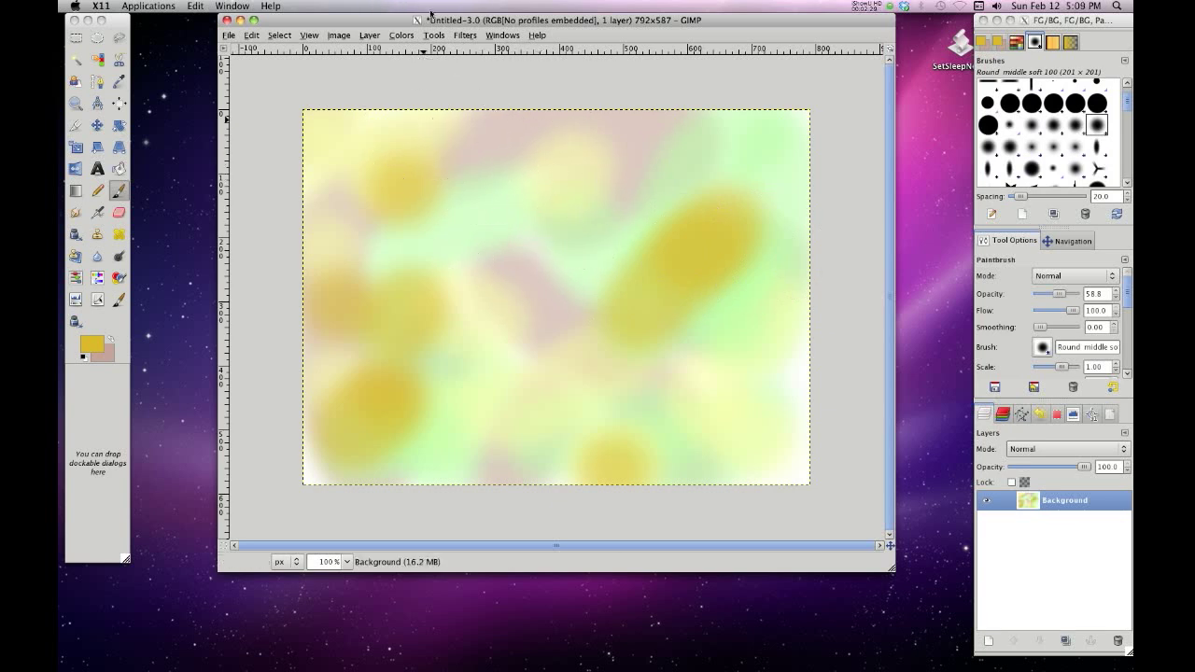
Step: Apply Oilify to the whole image with mask size 29 and exponent 7
left_click(464, 36)
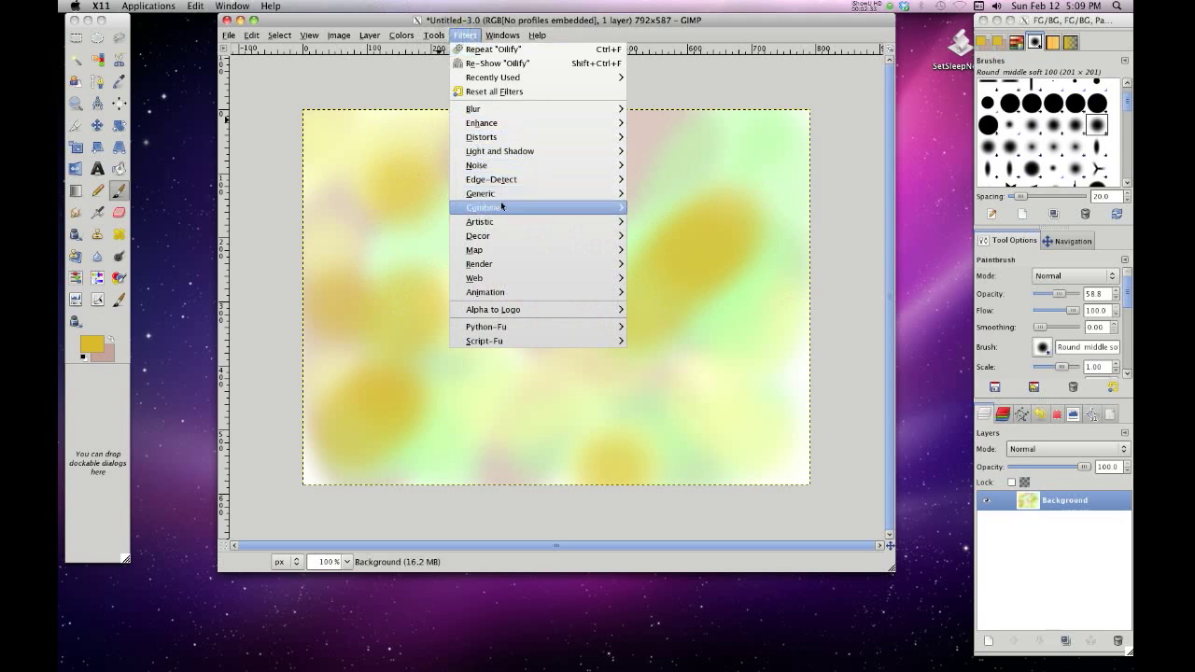
mouse_move(515, 226)
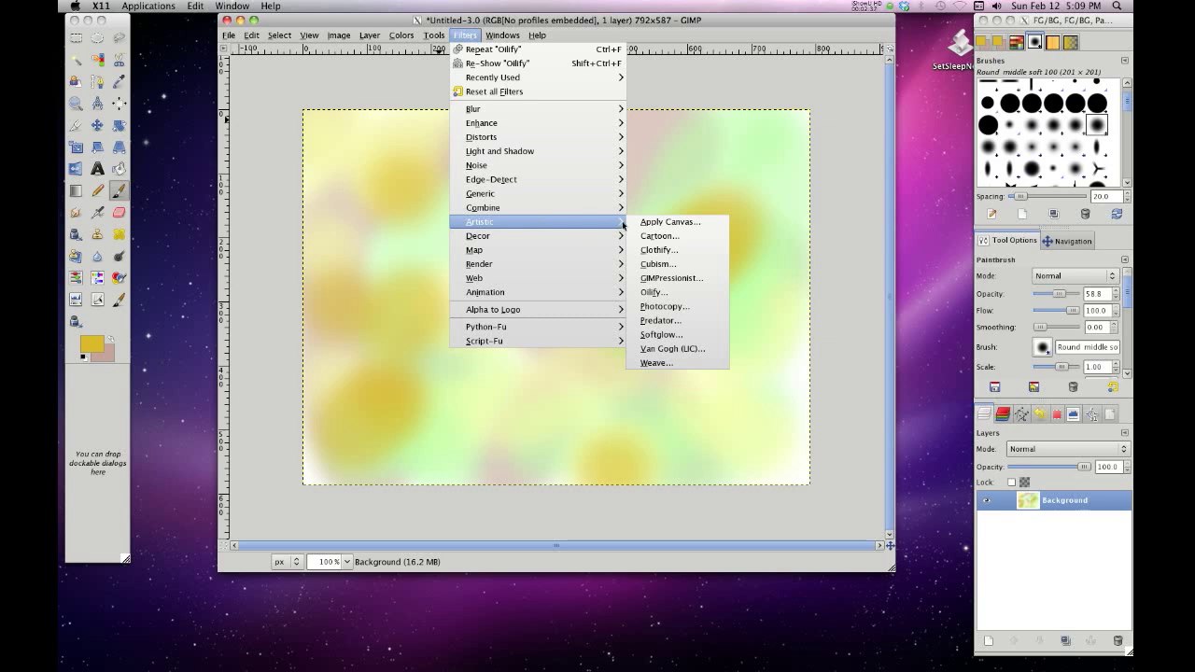
left_click(654, 293)
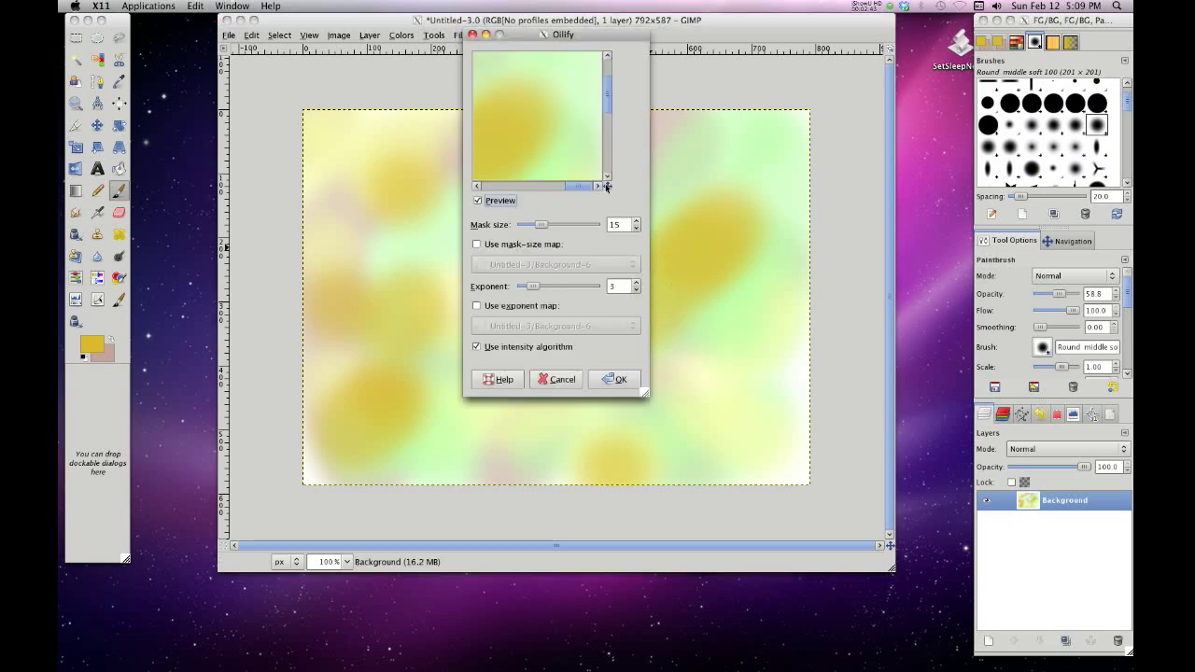
left_click_drag(607, 186, 585, 182)
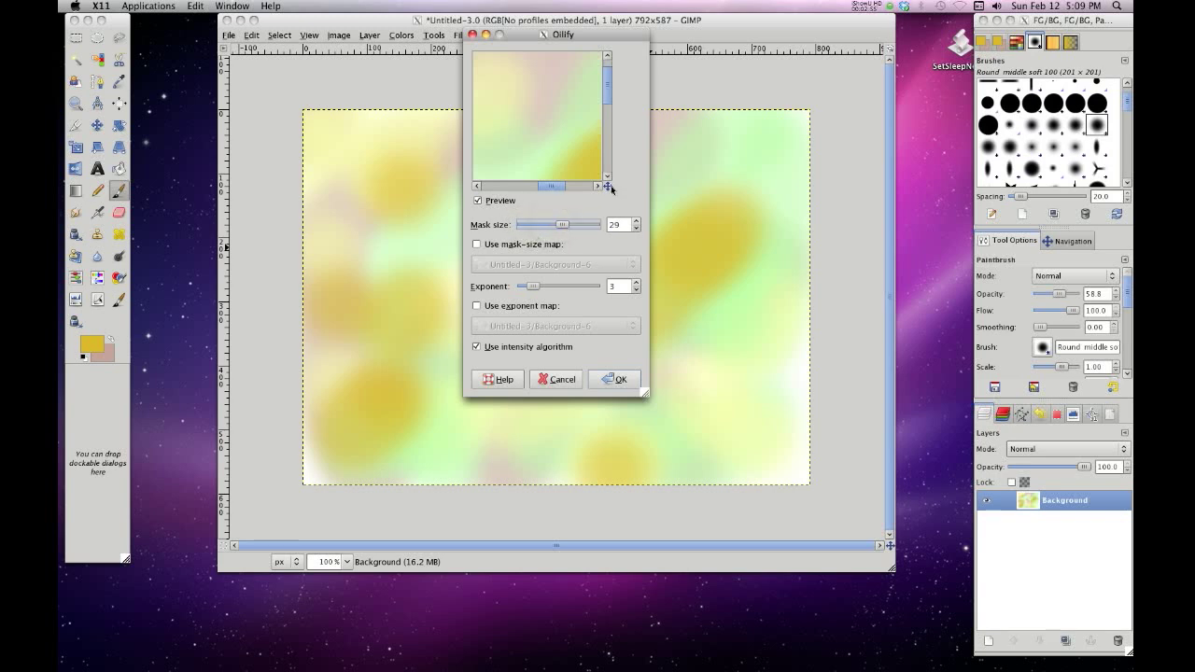
left_click_drag(608, 187, 586, 205)
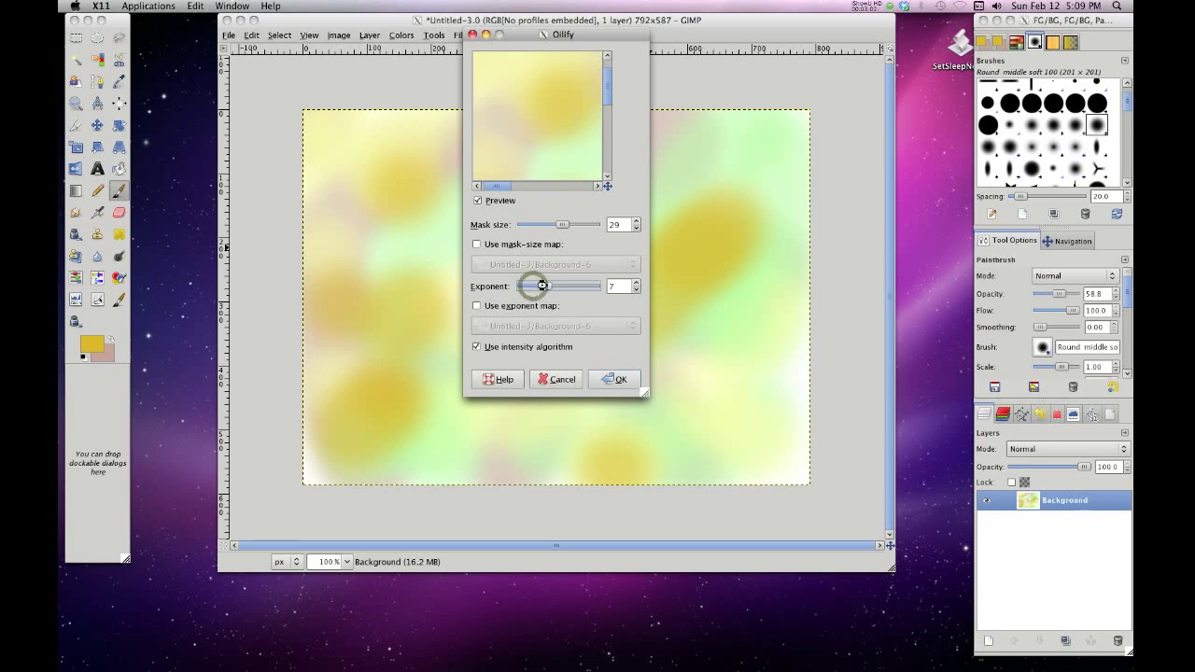
left_click_drag(542, 286, 542, 288)
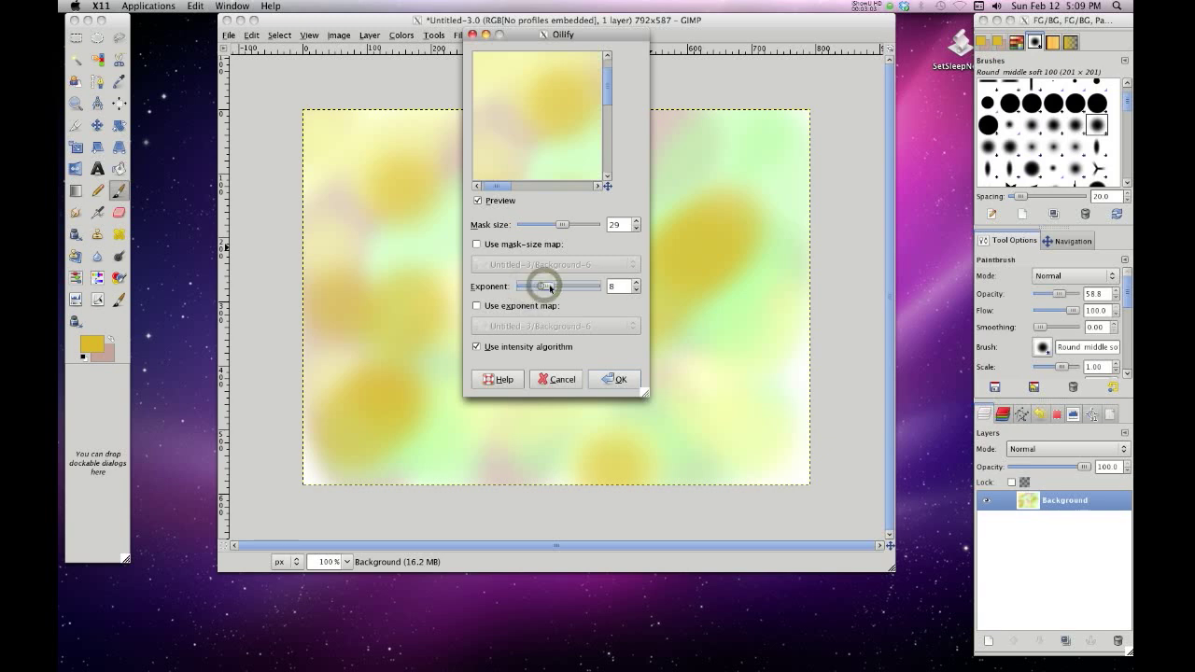
left_click(544, 286)
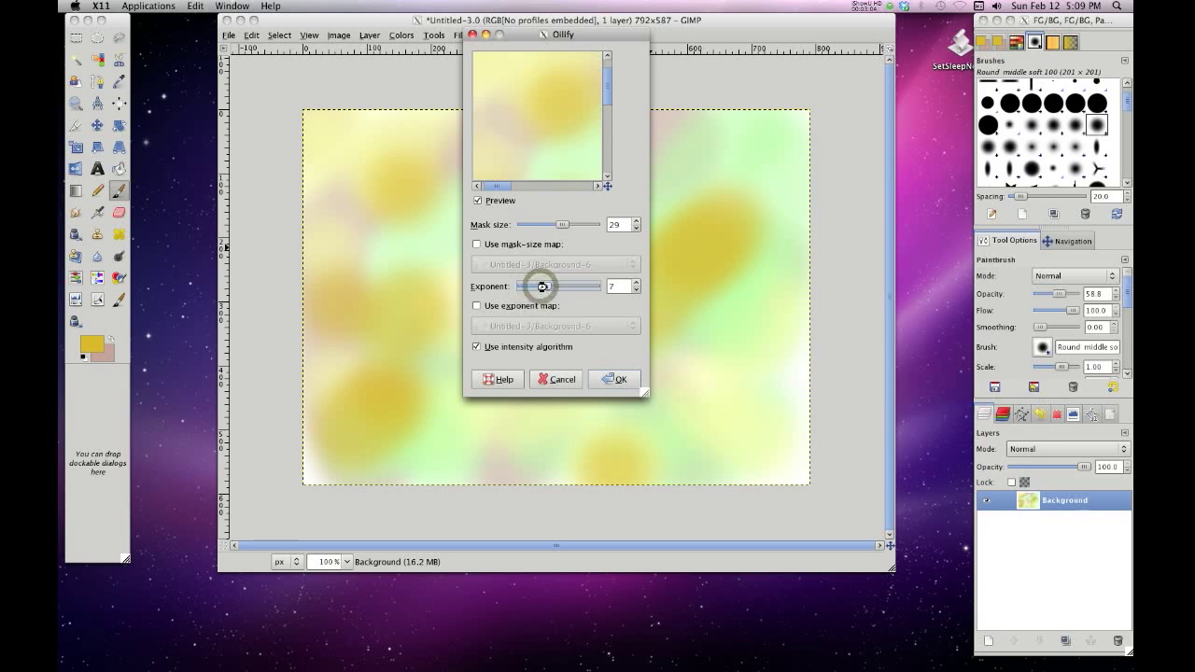
left_click(608, 381)
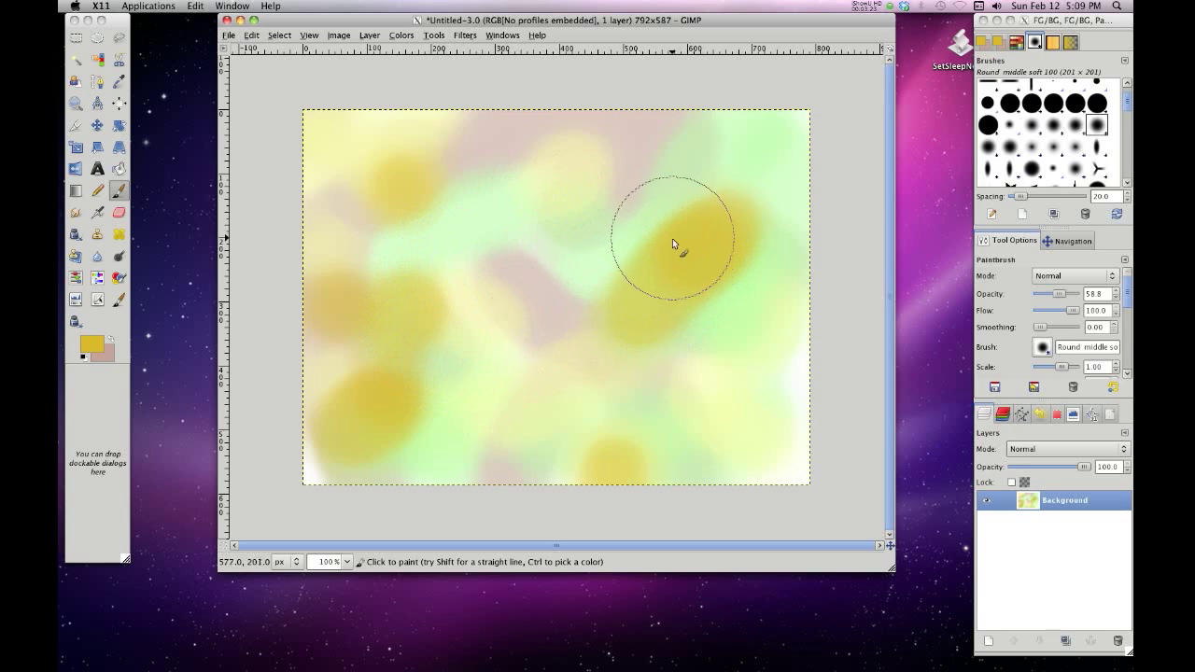
left_click(463, 37)
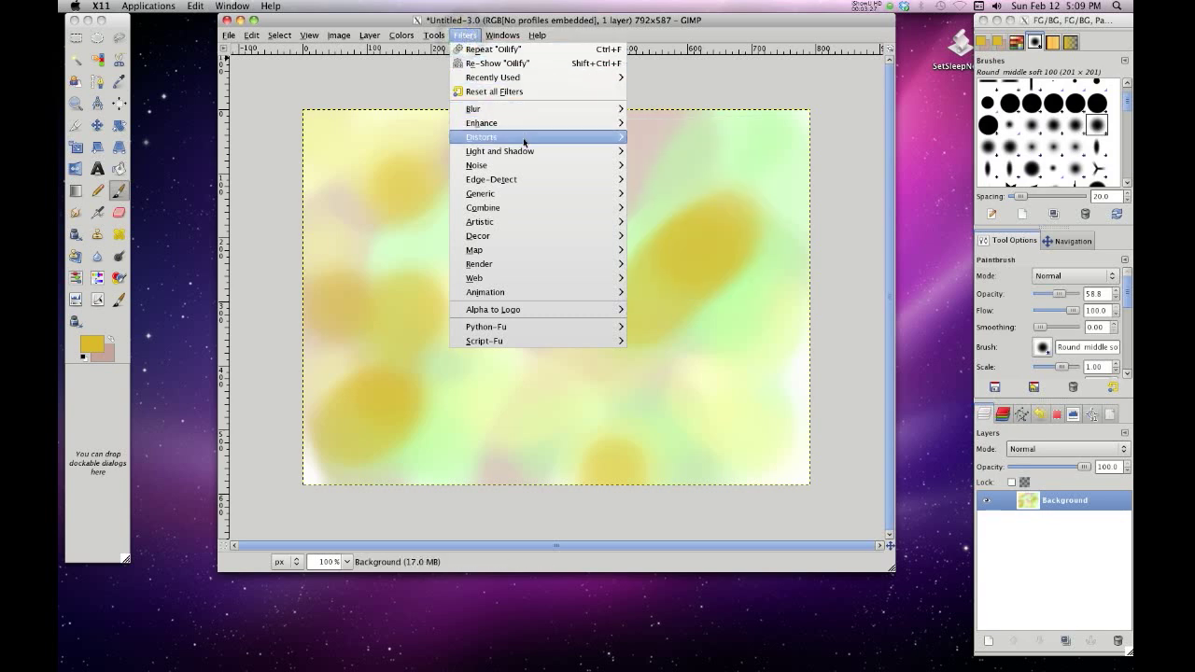
Step: In the Noise generator, try Poisson, Gaussian and uniform noise types
mouse_move(538, 192)
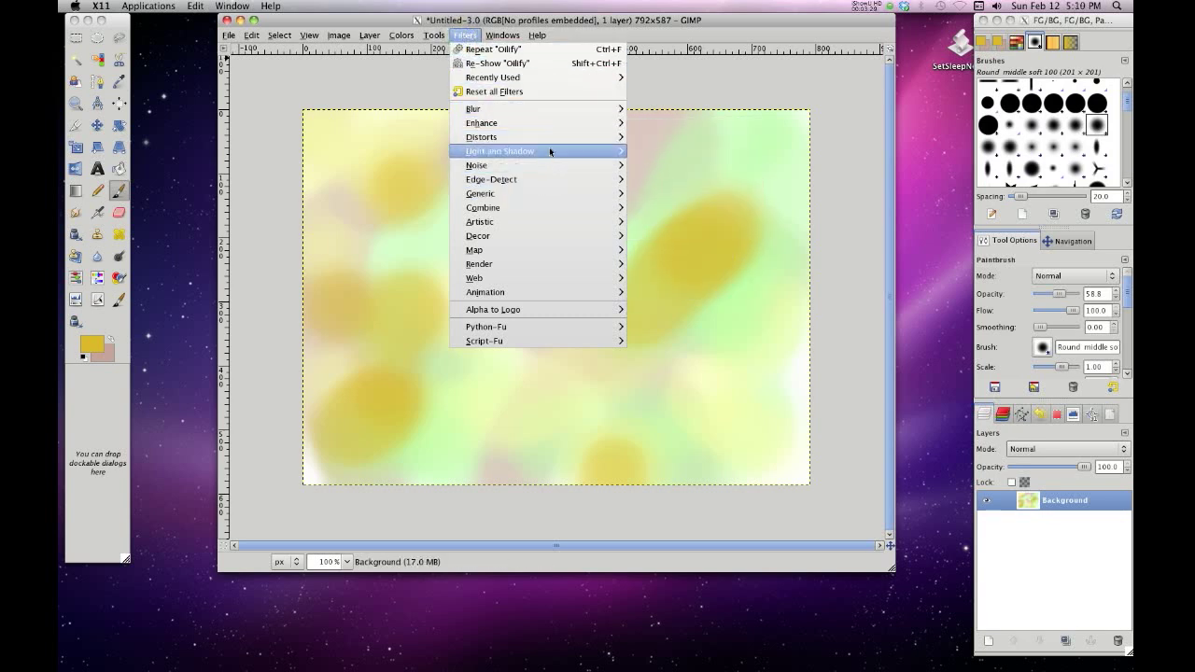
mouse_move(578, 171)
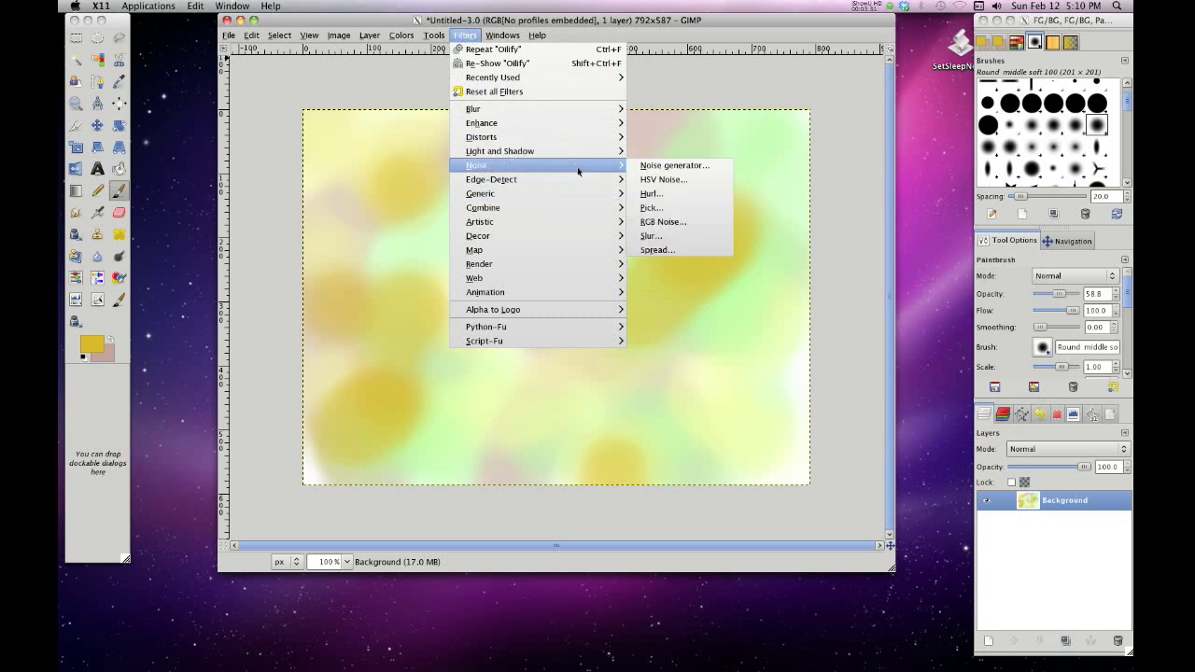
left_click(651, 166)
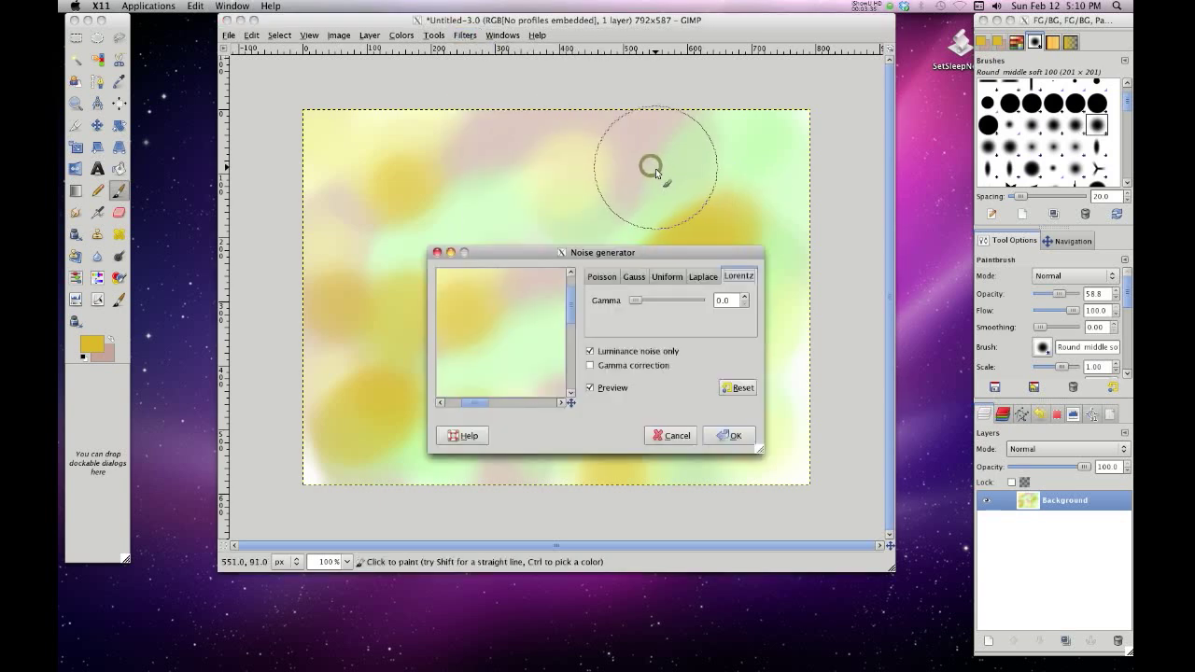
left_click(601, 278)
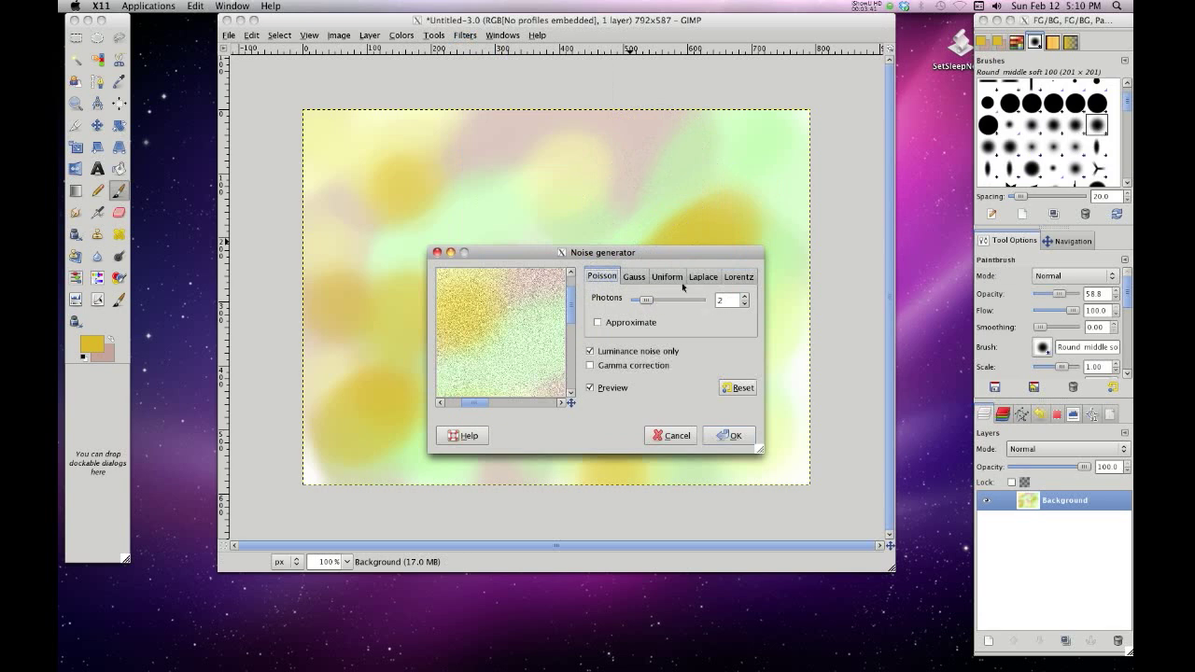
left_click(635, 277)
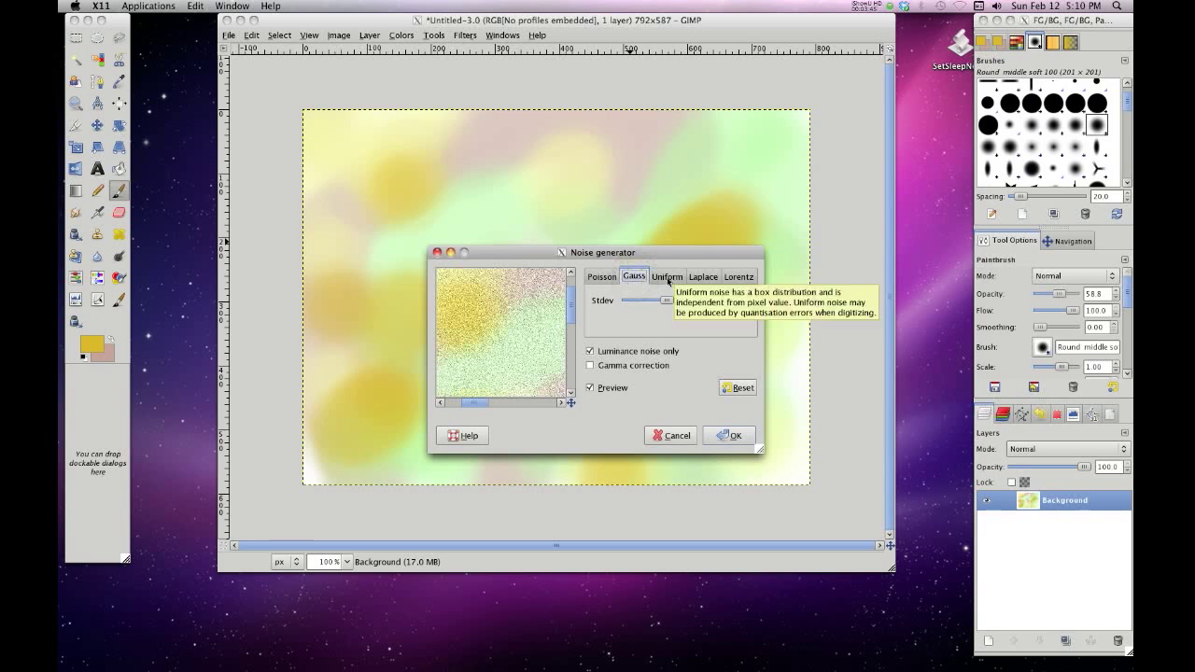
left_click(667, 277)
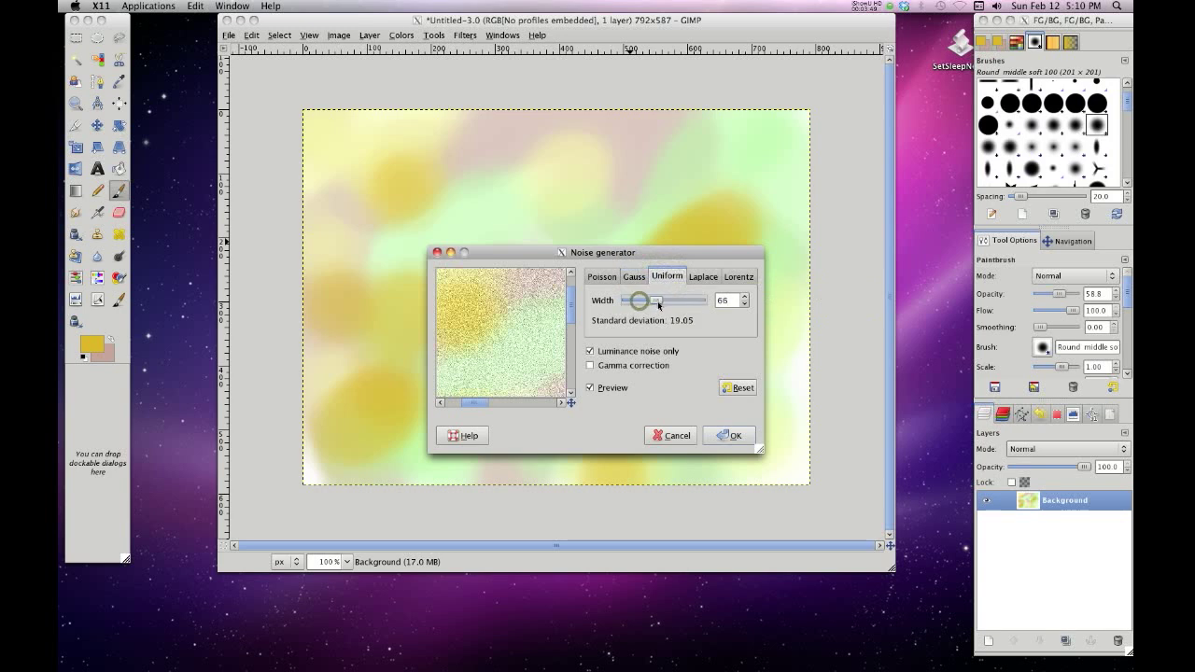
left_click_drag(659, 304, 662, 306)
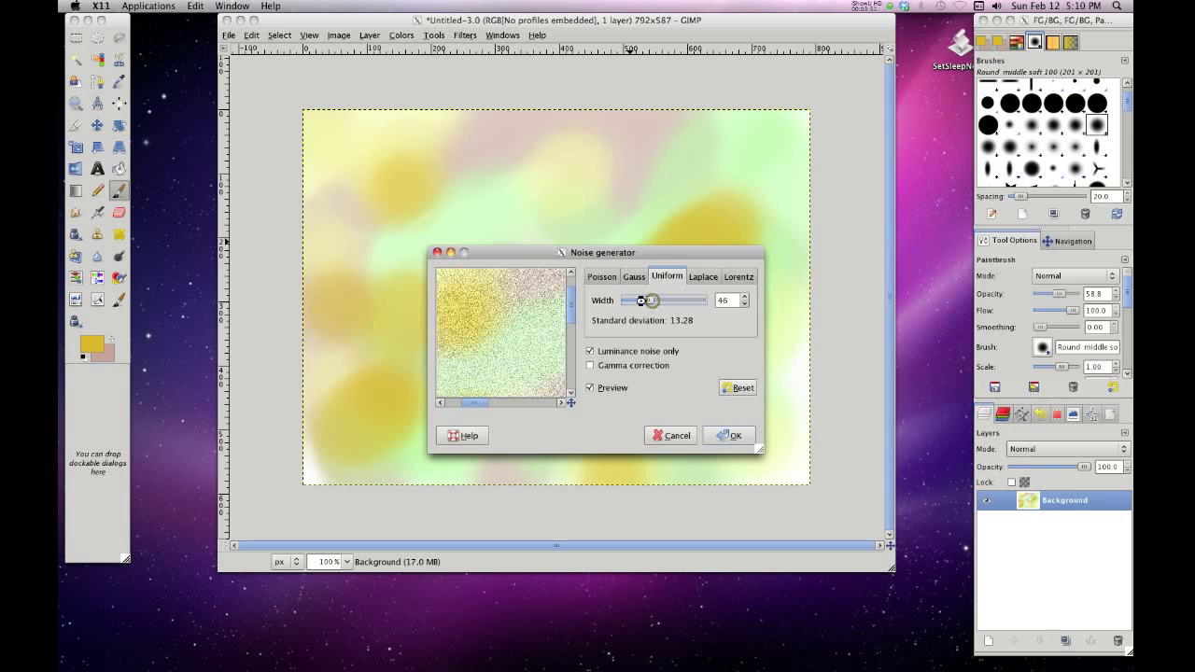
left_click(633, 277)
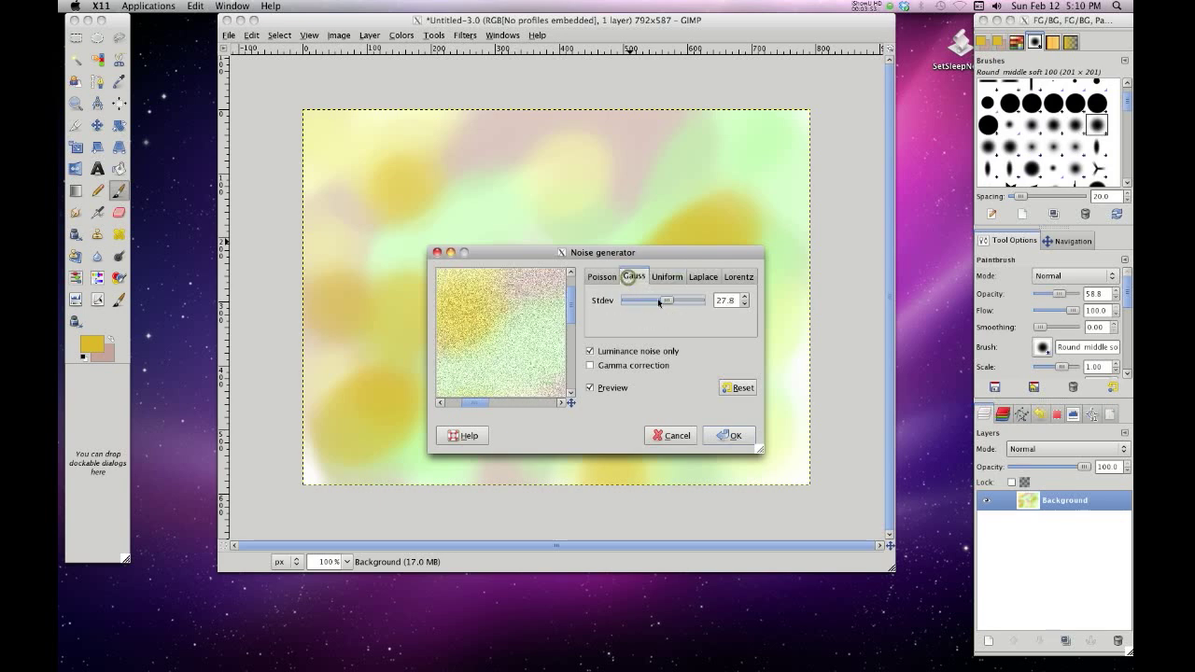
left_click(659, 301)
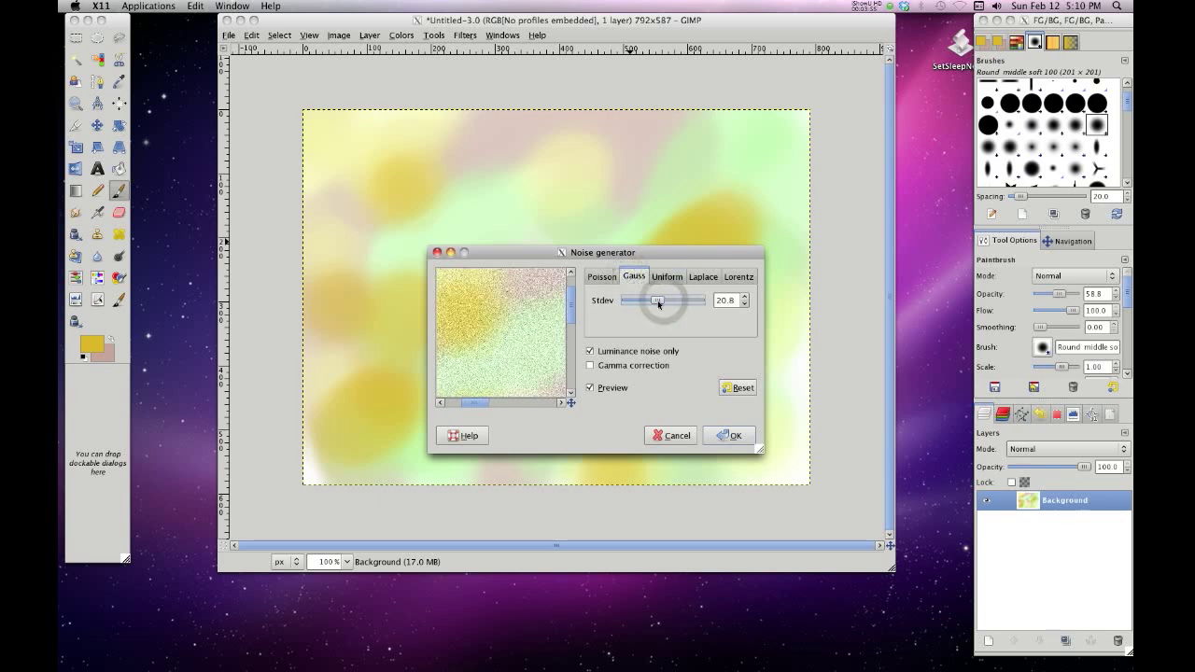
Step: Apply Laplace noise at scale 16.1, luminance only, to the image
left_click(698, 279)
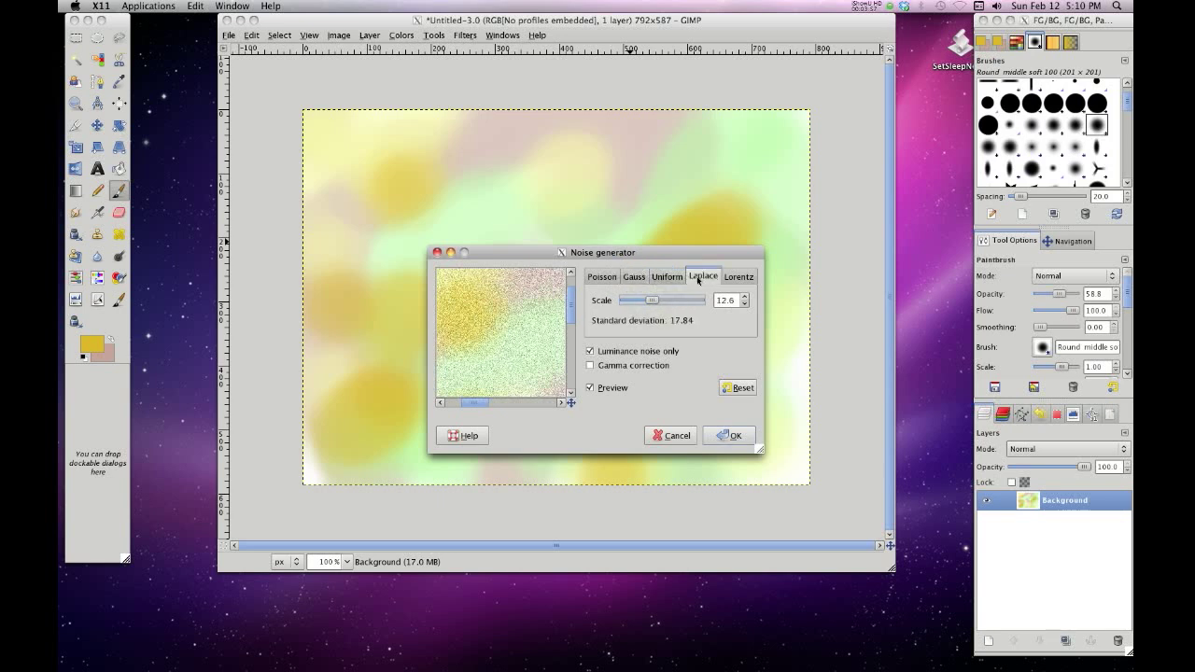
left_click_drag(653, 301, 664, 304)
left_click(736, 279)
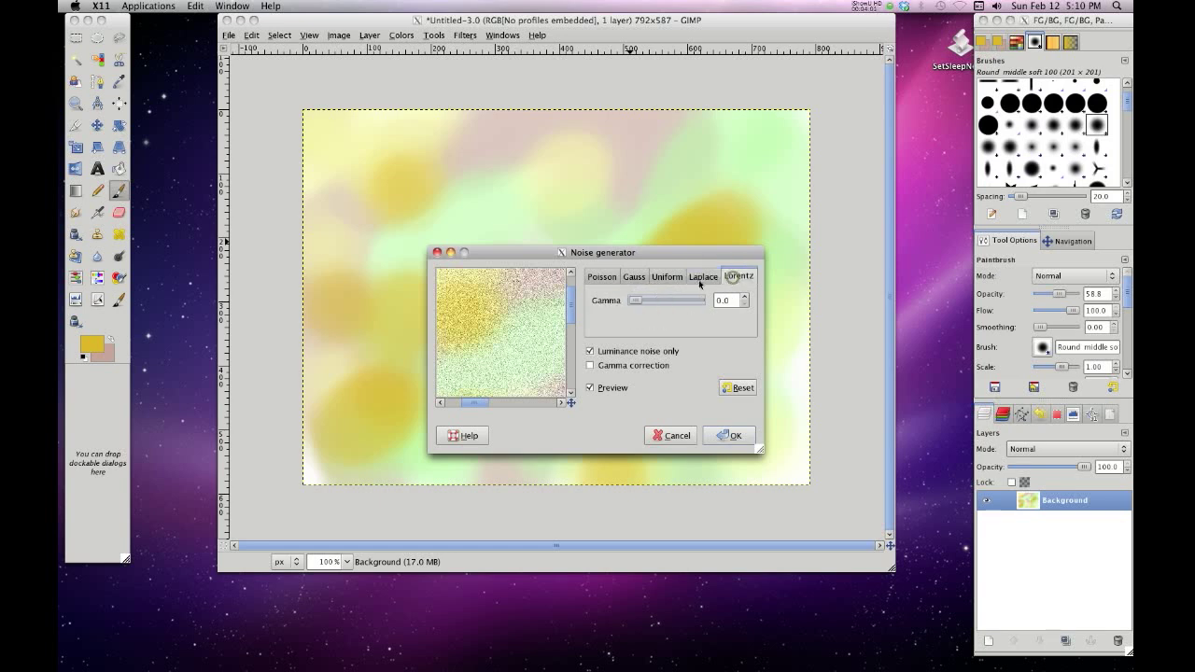
left_click(699, 279)
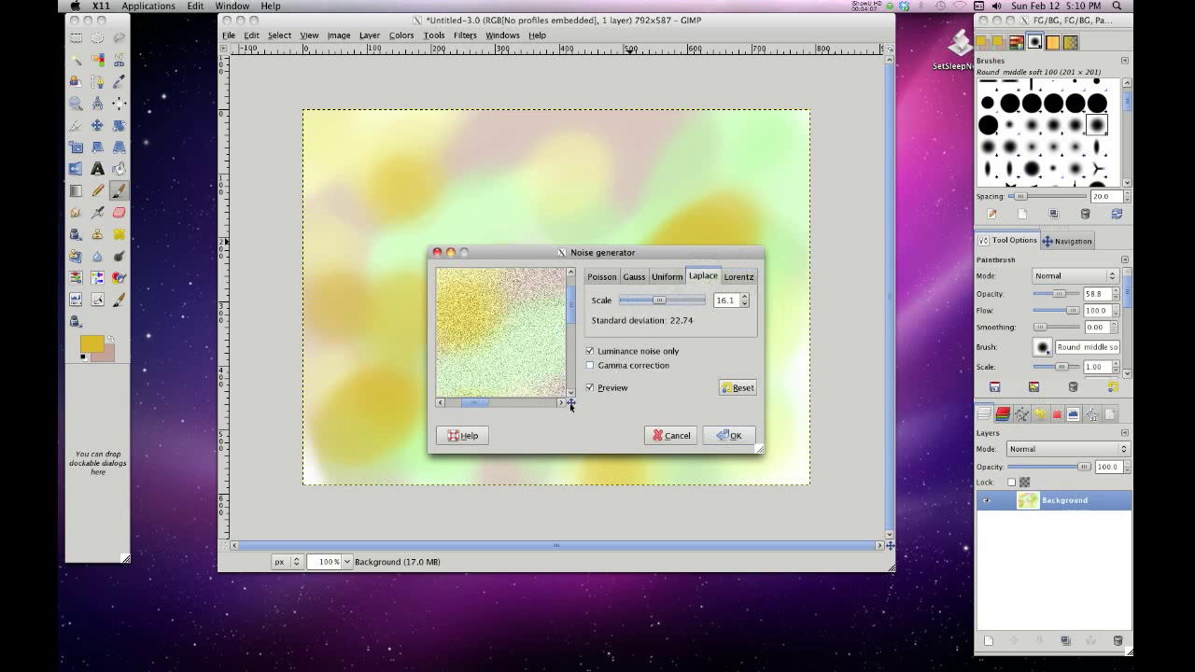
left_click_drag(570, 406, 595, 407)
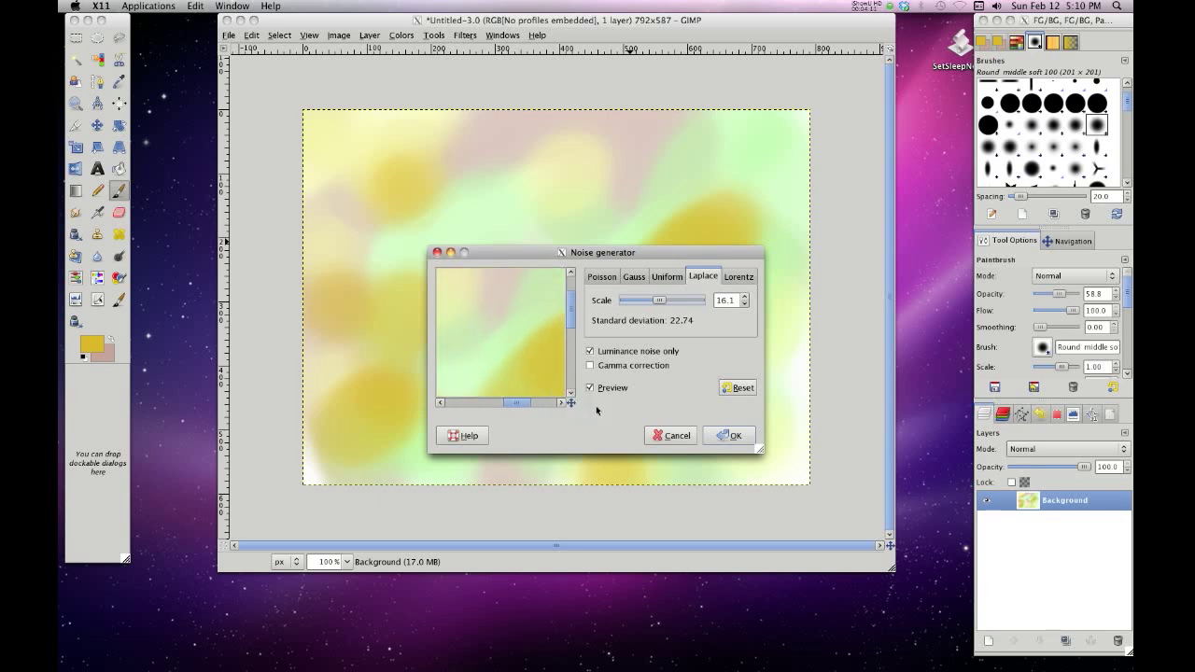
left_click(730, 436)
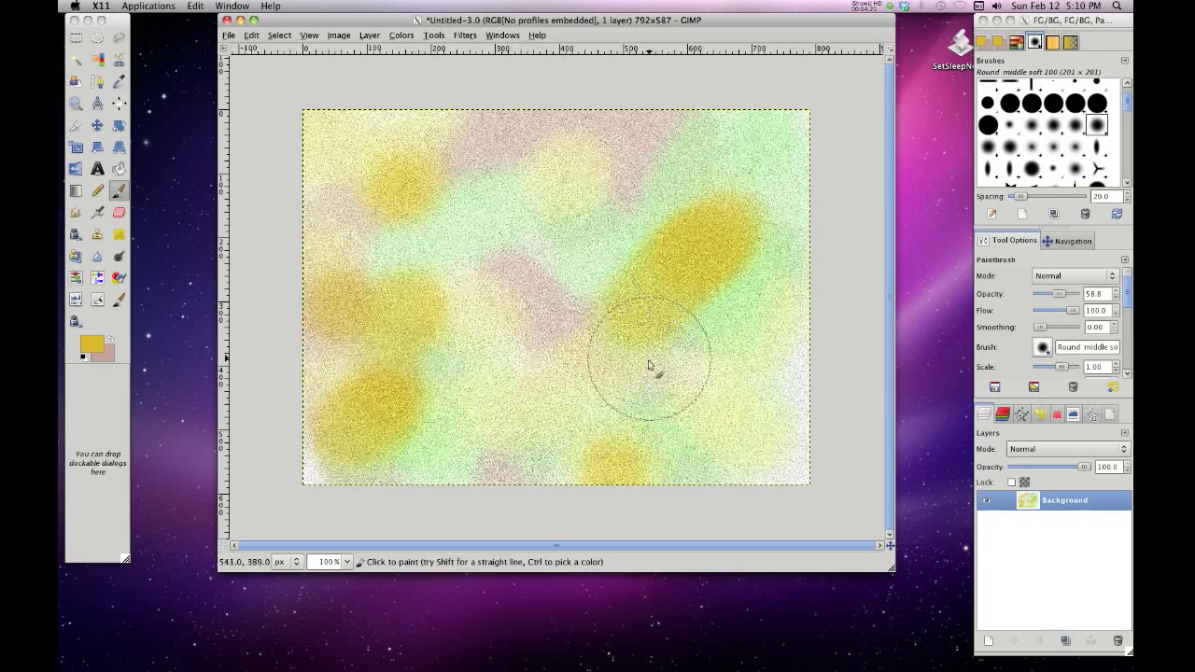
Step: Apply Oilify again with mask size lowered to 7 and exponent kept at 7
left_click(460, 36)
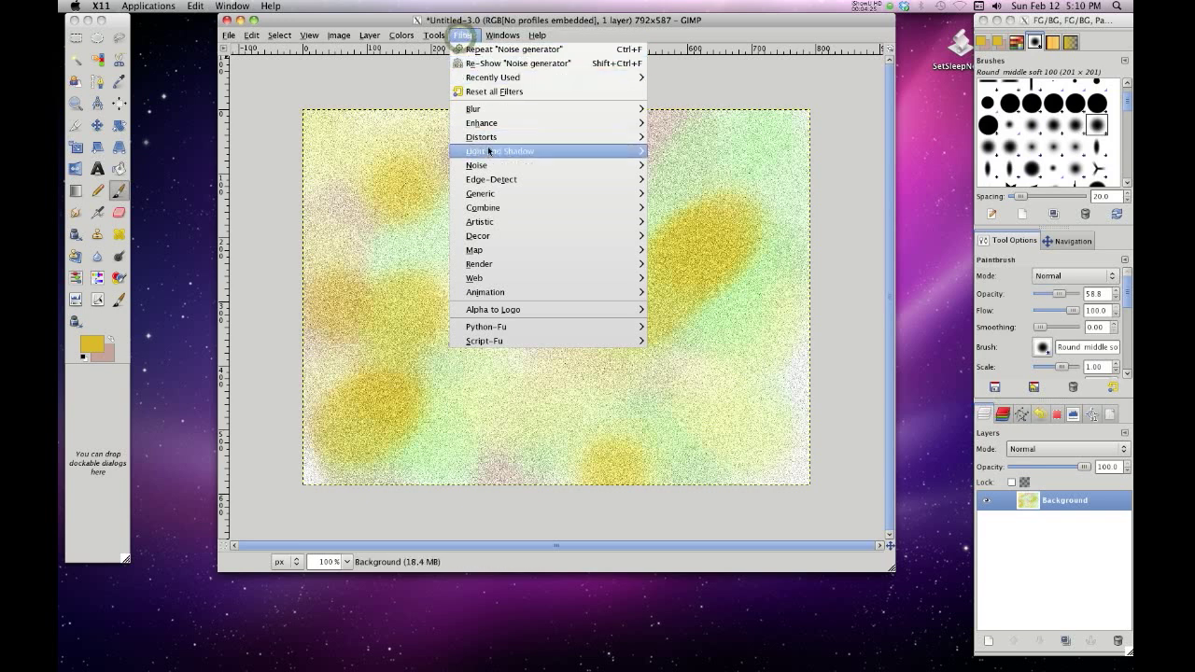
mouse_move(586, 222)
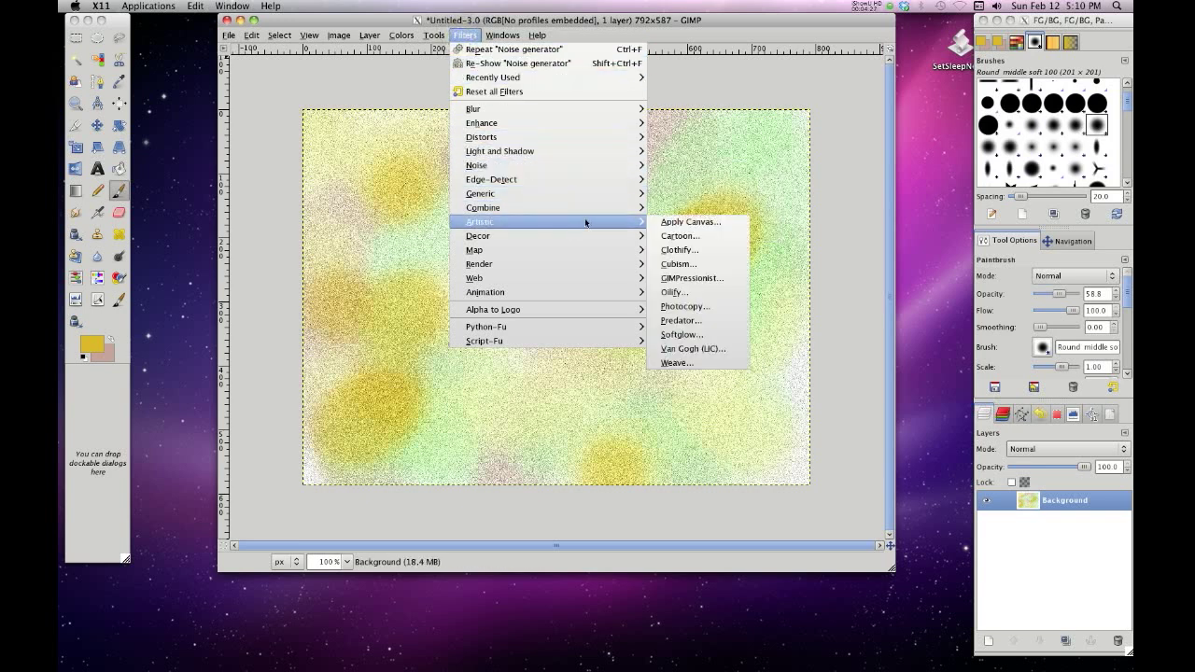
left_click(677, 296)
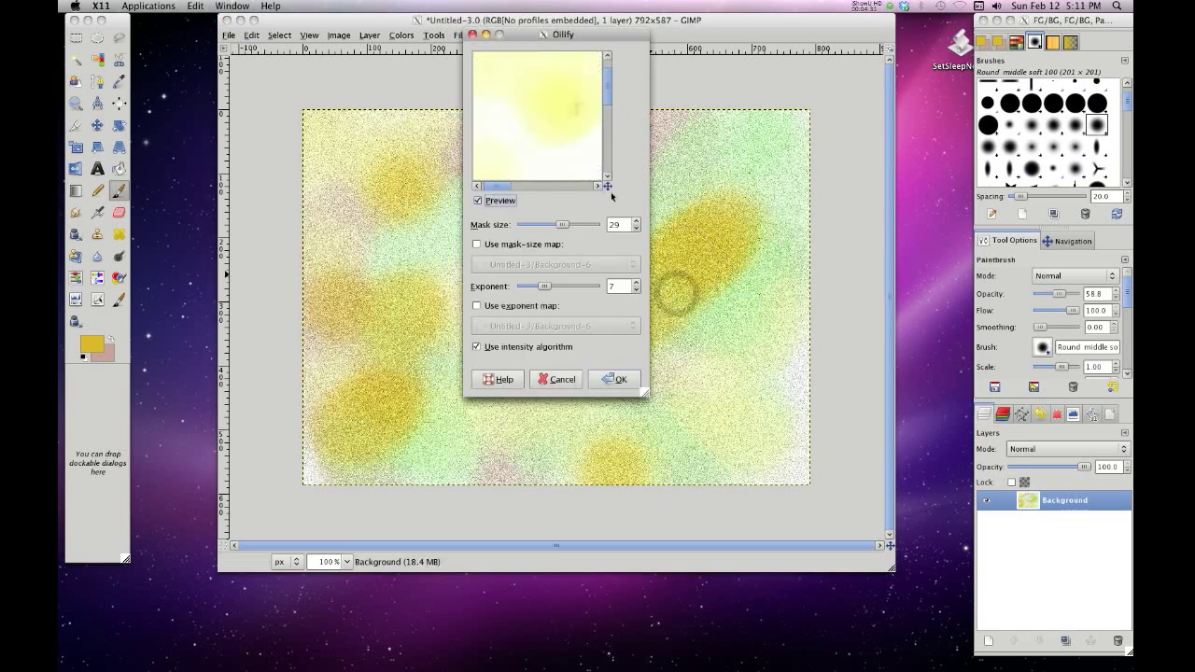
mouse_move(608, 187)
left_mouse_down()
mouse_move(625, 189)
mouse_move(621, 199)
left_mouse_up()
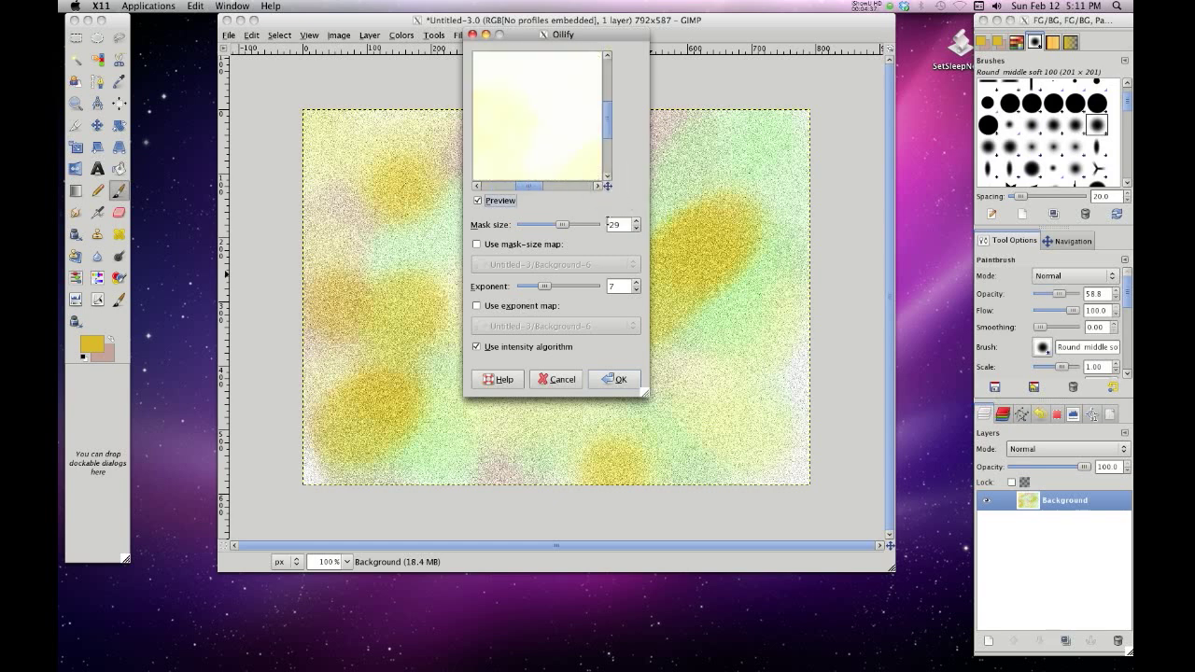
left_click_drag(608, 188, 605, 191)
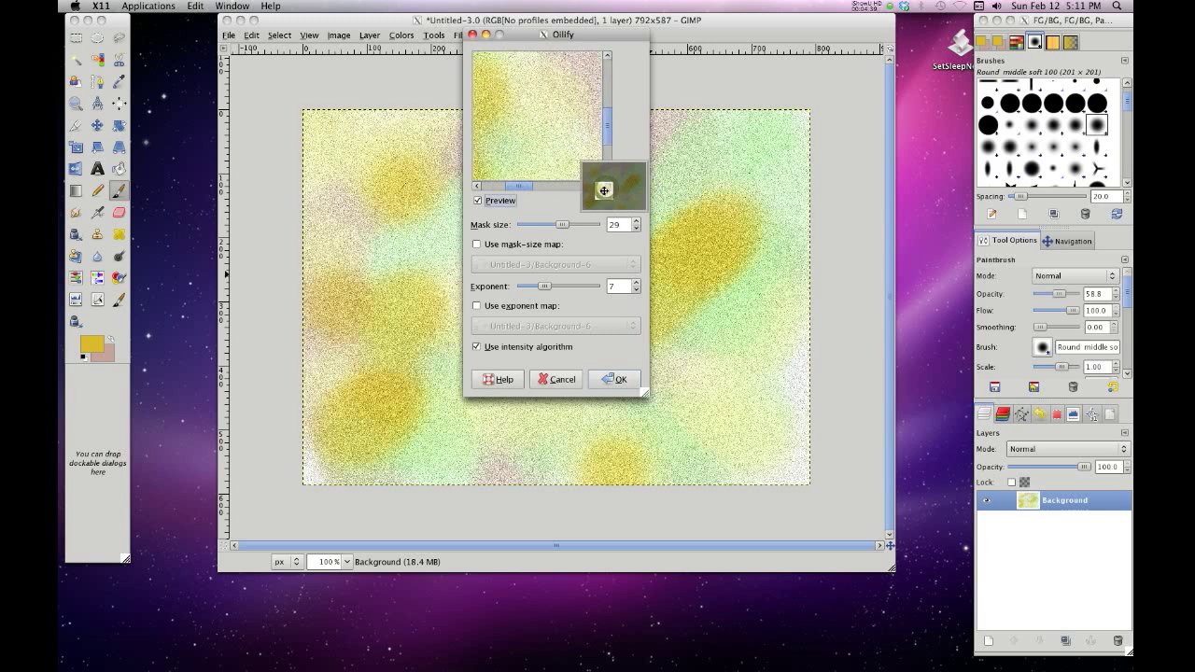
left_click_drag(565, 252, 579, 196)
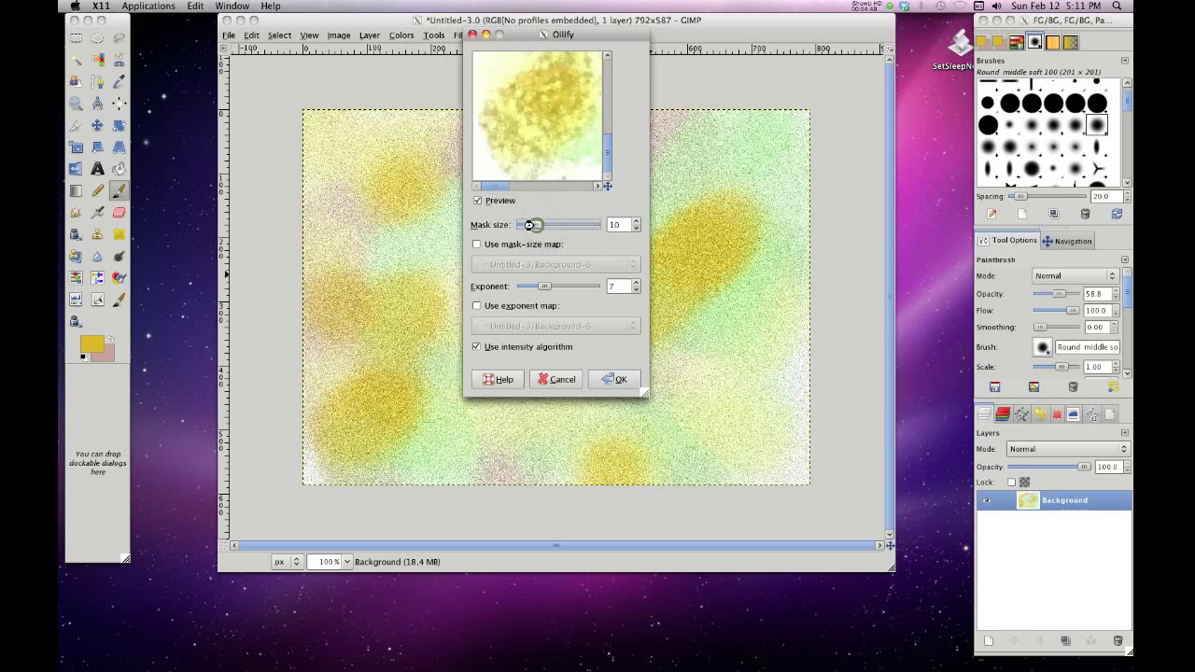
left_click_drag(535, 226, 525, 224)
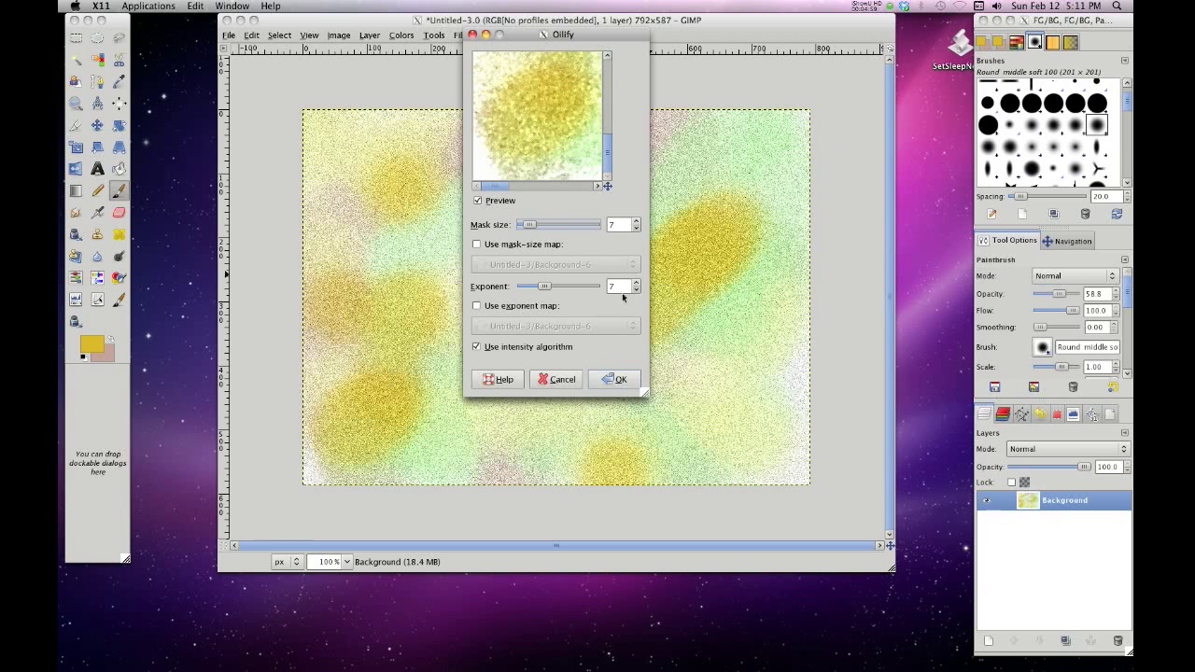
left_click(609, 379)
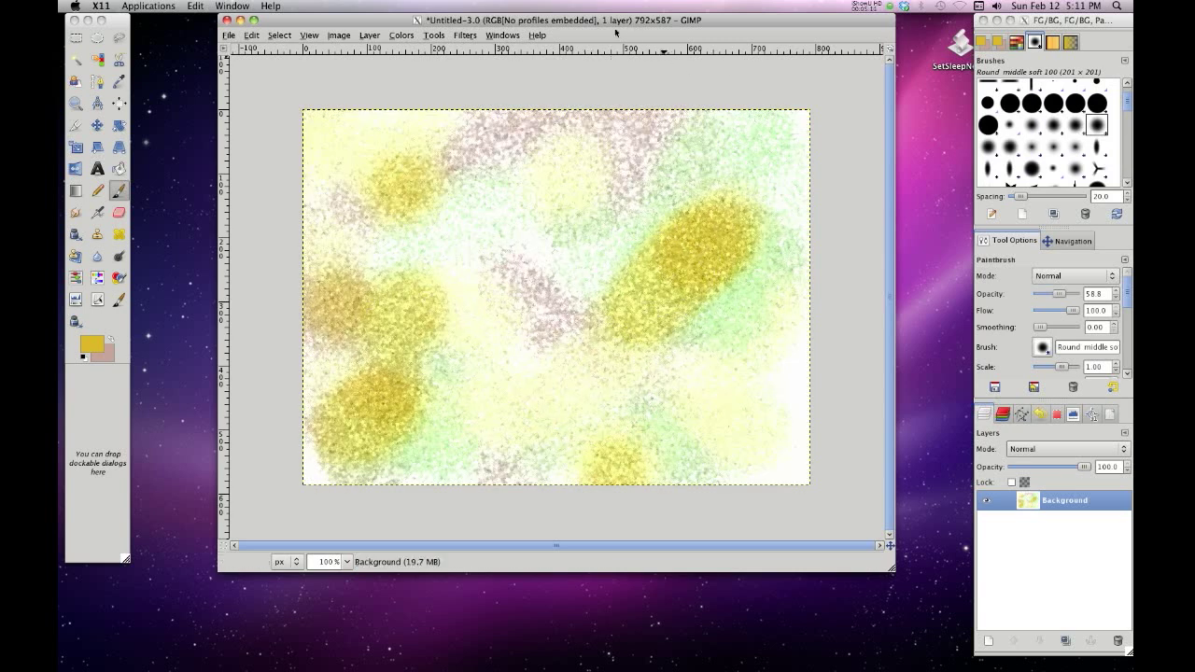
Step: Apply a Gaussian Blur with 7.0 px horizontal and vertical radius
left_click(466, 36)
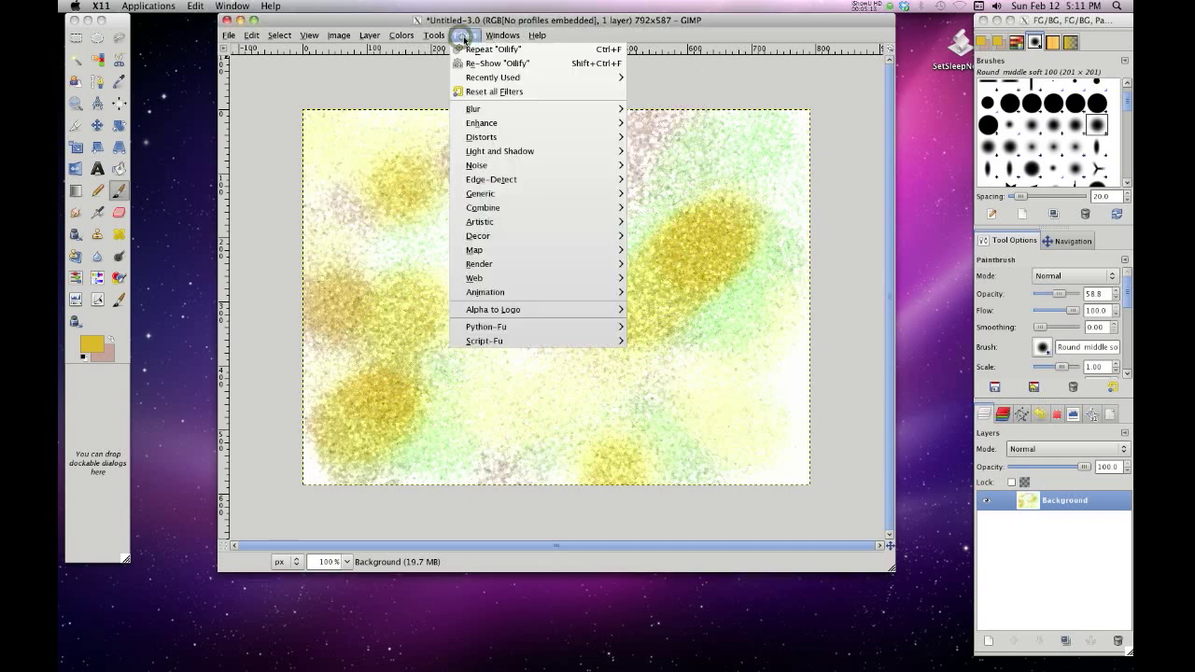
mouse_move(484, 36)
mouse_move(481, 124)
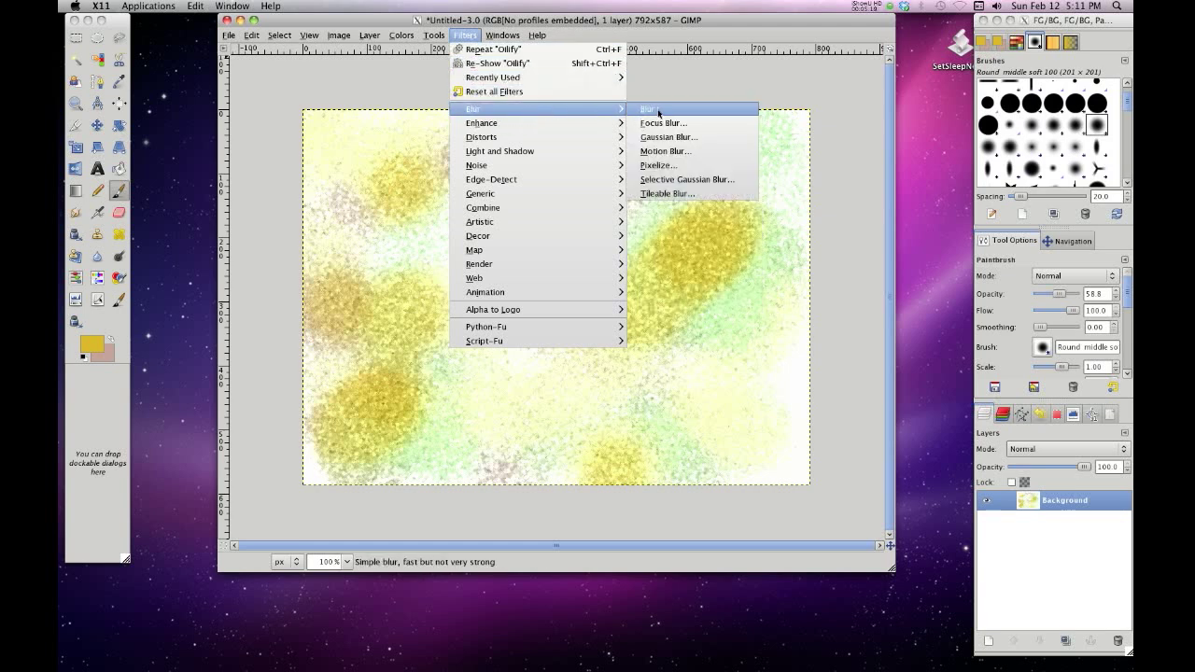
left_click(660, 138)
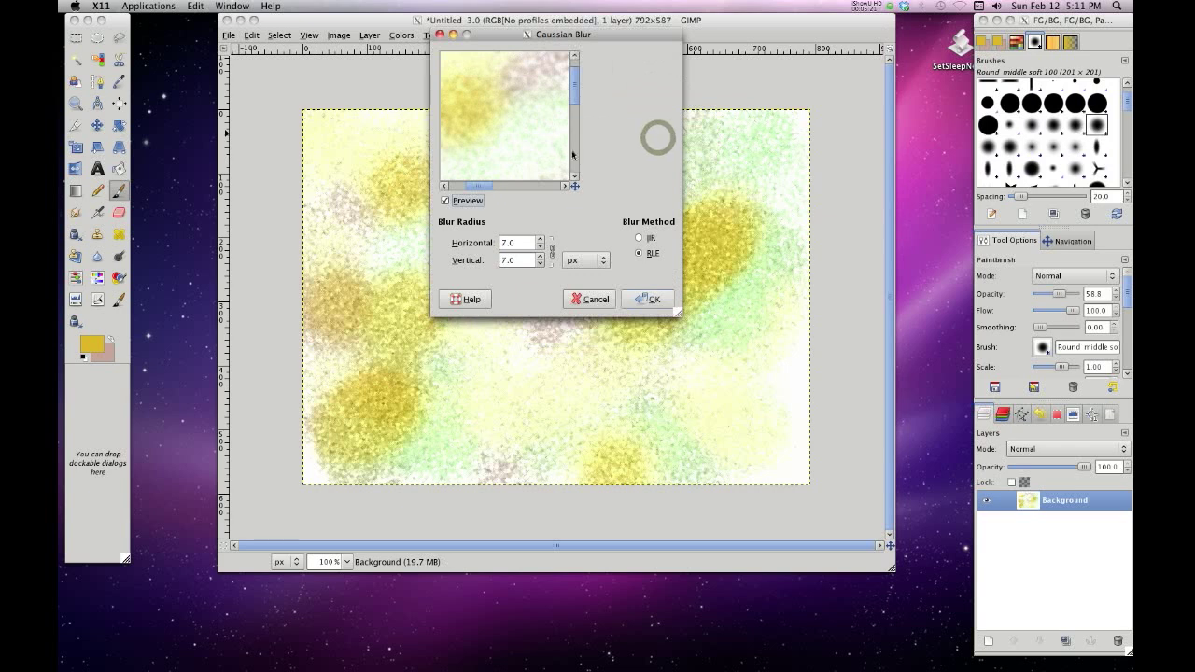
left_click_drag(575, 186, 569, 181)
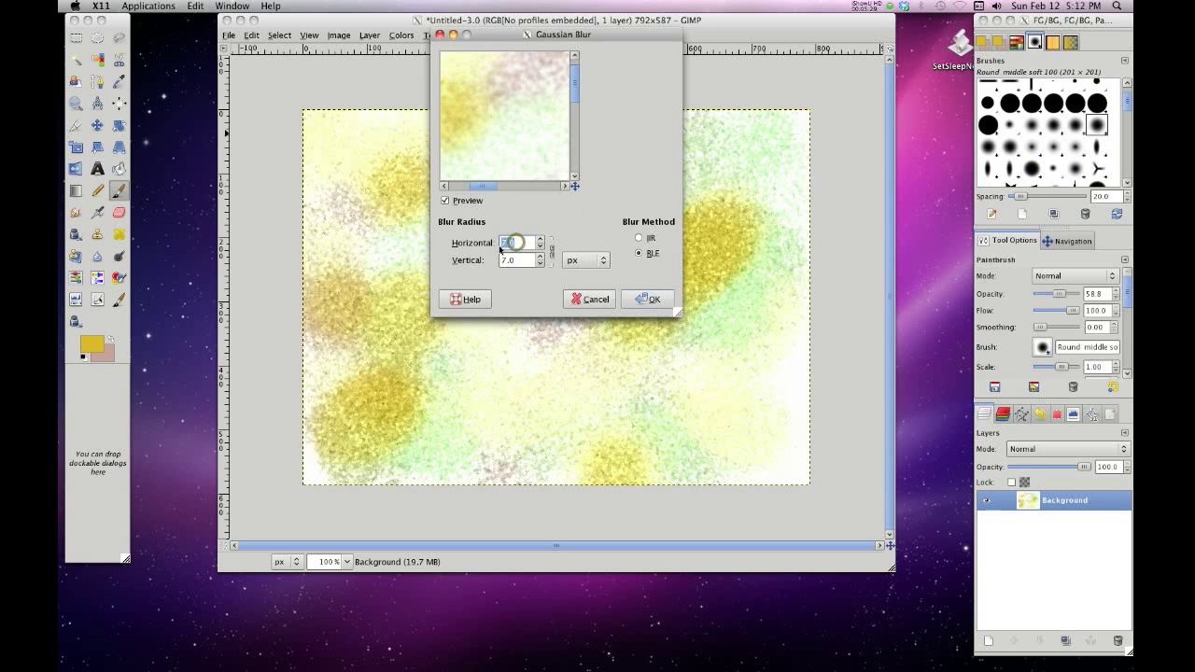
type("5")
type("15")
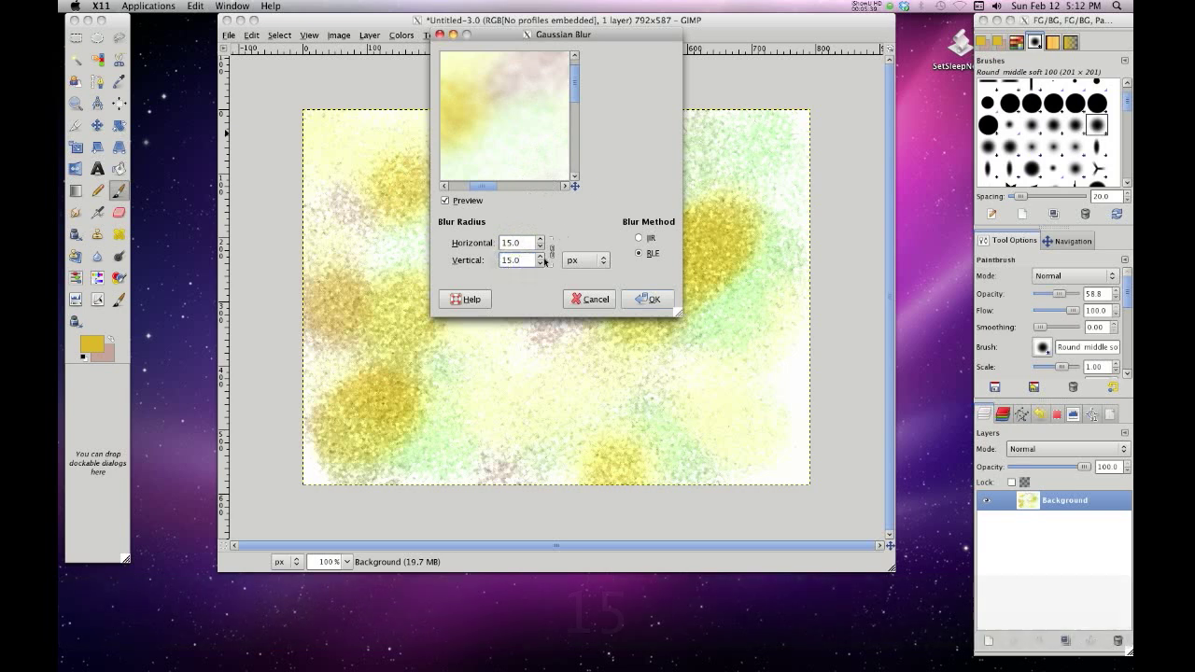
type("7")
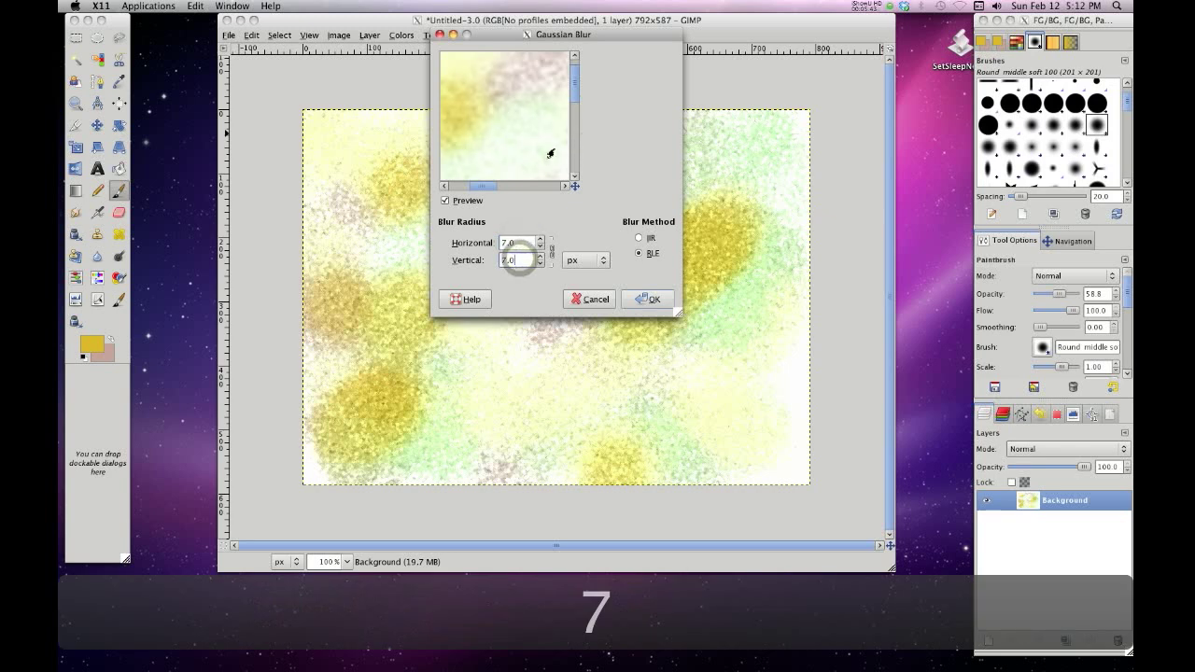
left_click_drag(575, 185, 558, 190)
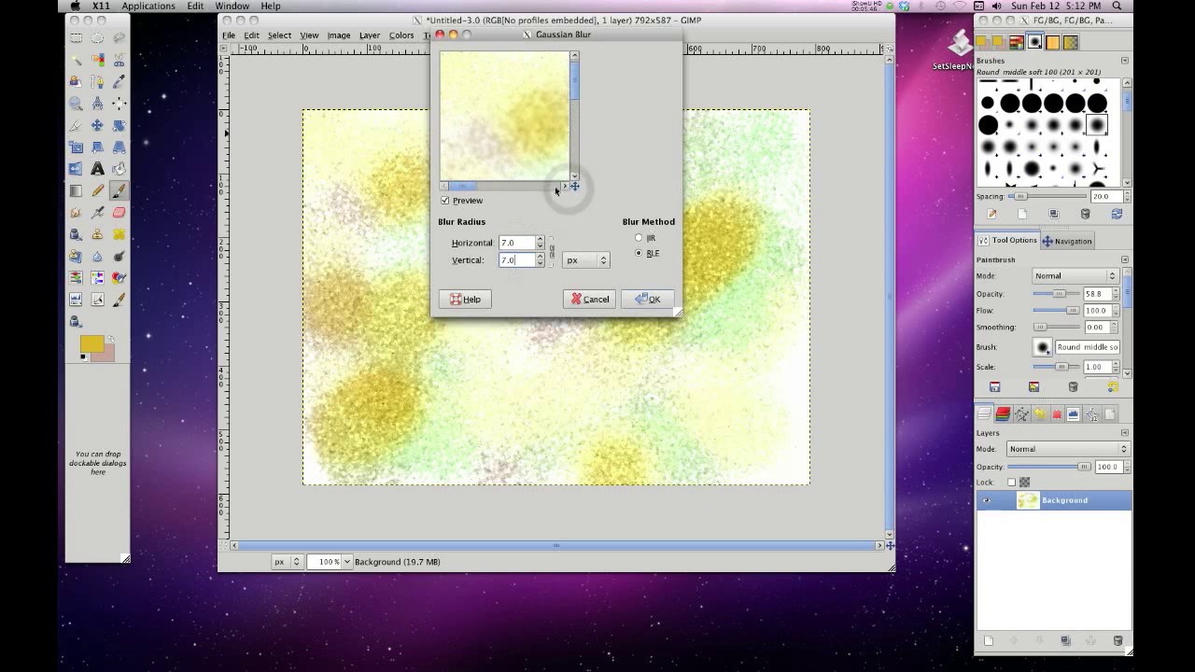
left_click(645, 300)
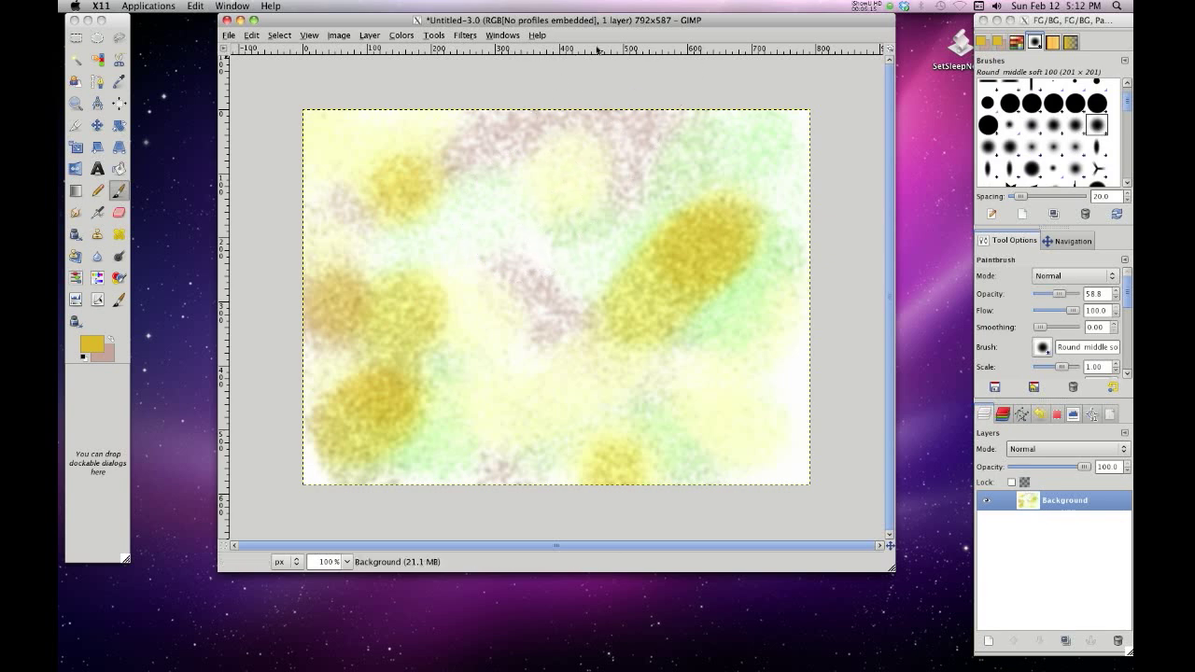
Step: Apply Hue-Saturation with hue -3, lightness -57 and saturation -71
left_click(401, 35)
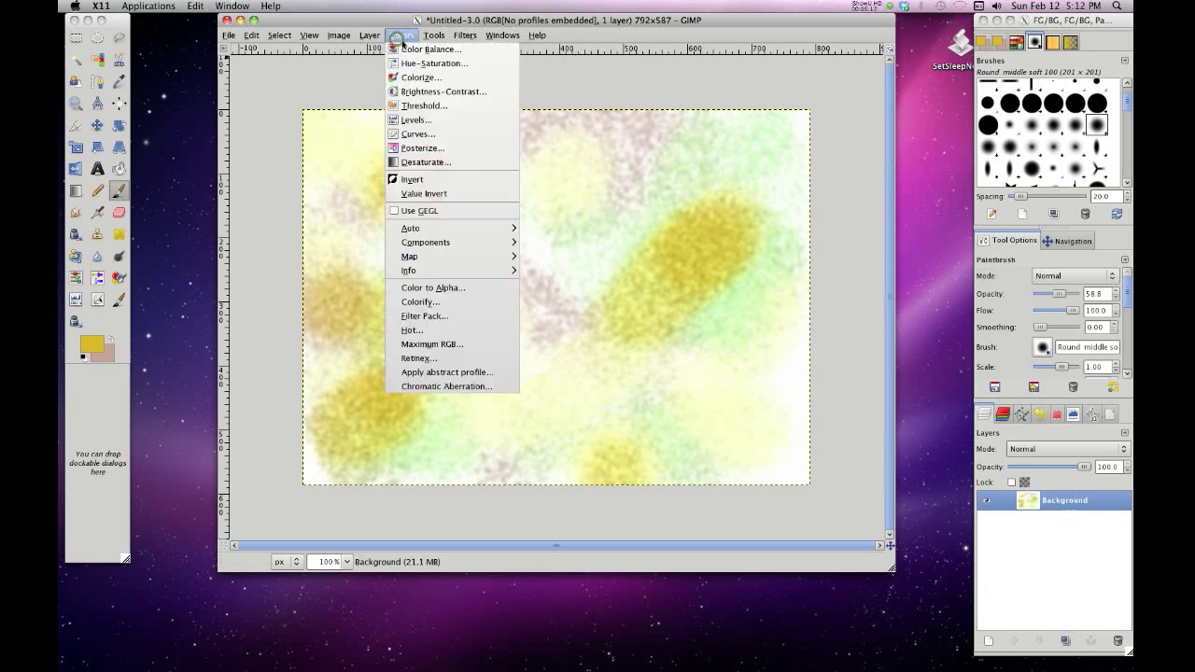
left_click(416, 66)
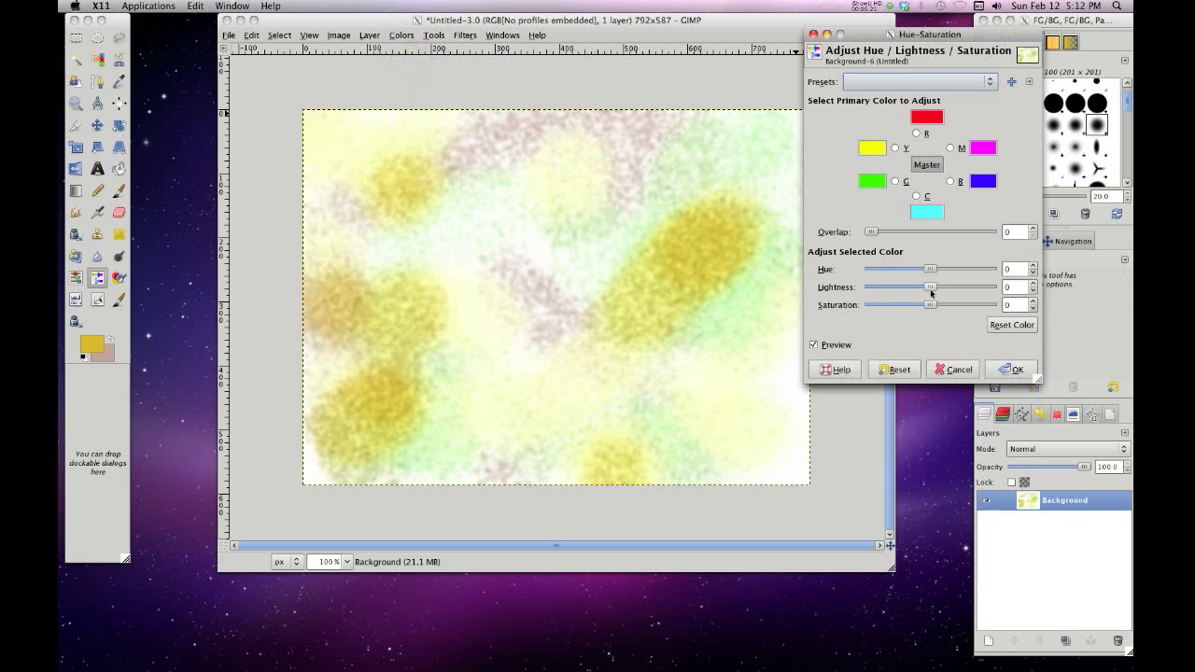
left_click_drag(933, 291, 920, 294)
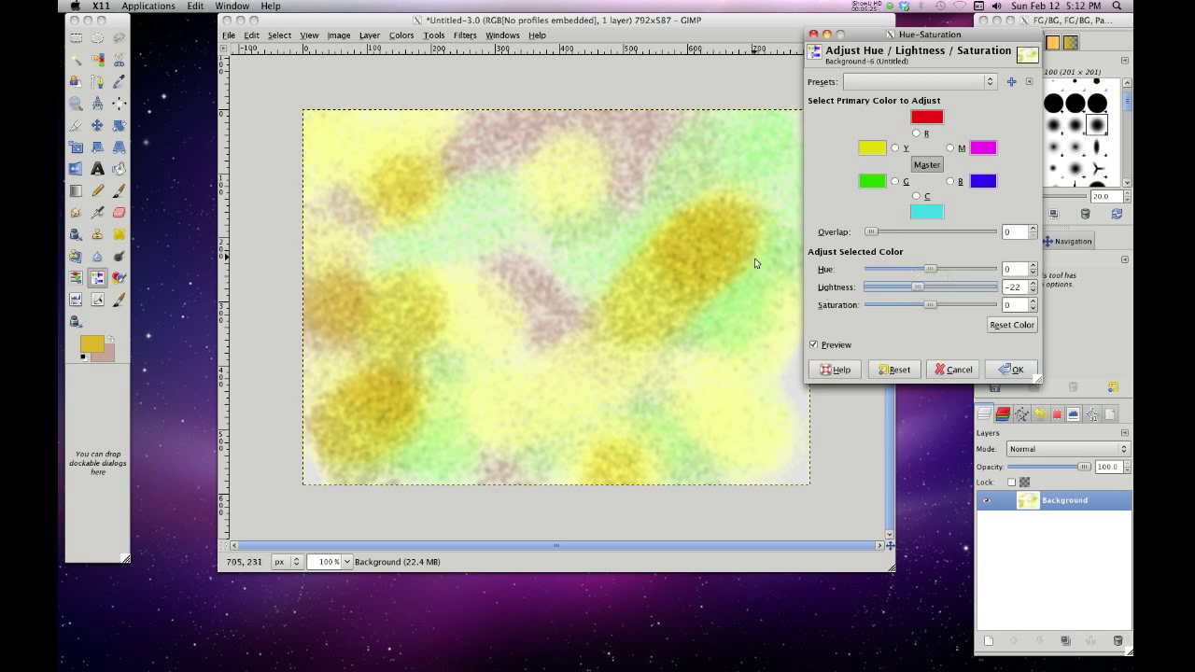
left_click_drag(933, 271, 904, 310)
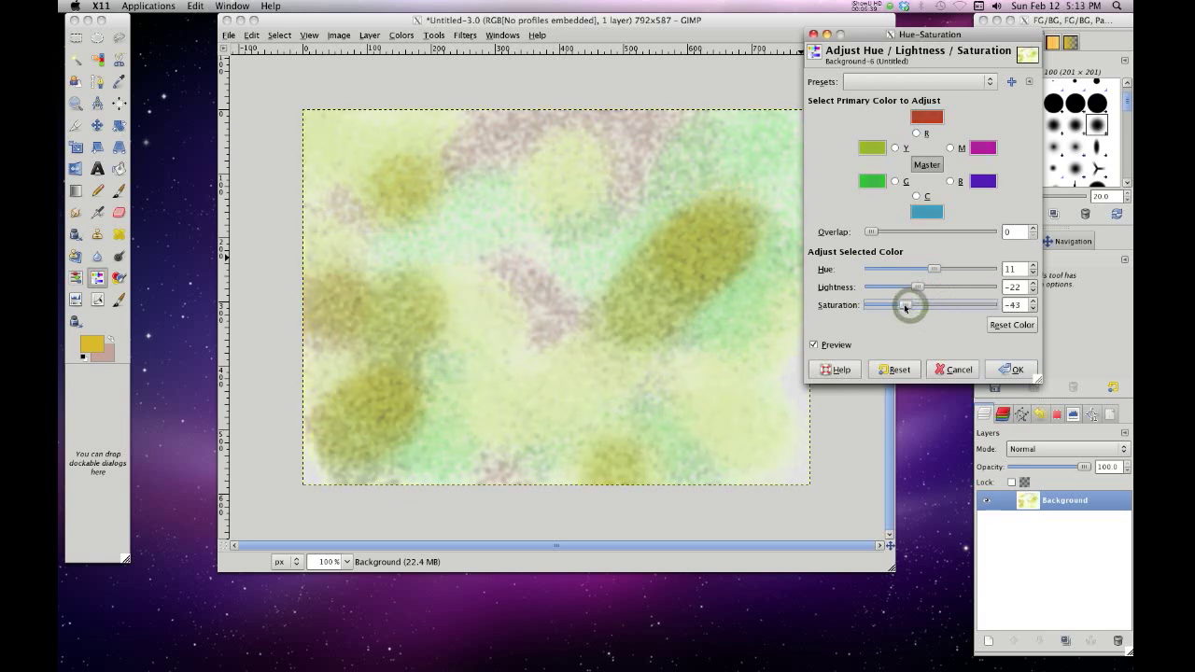
mouse_move(906, 307)
left_mouse_down()
mouse_move(907, 289)
mouse_move(887, 306)
left_mouse_up()
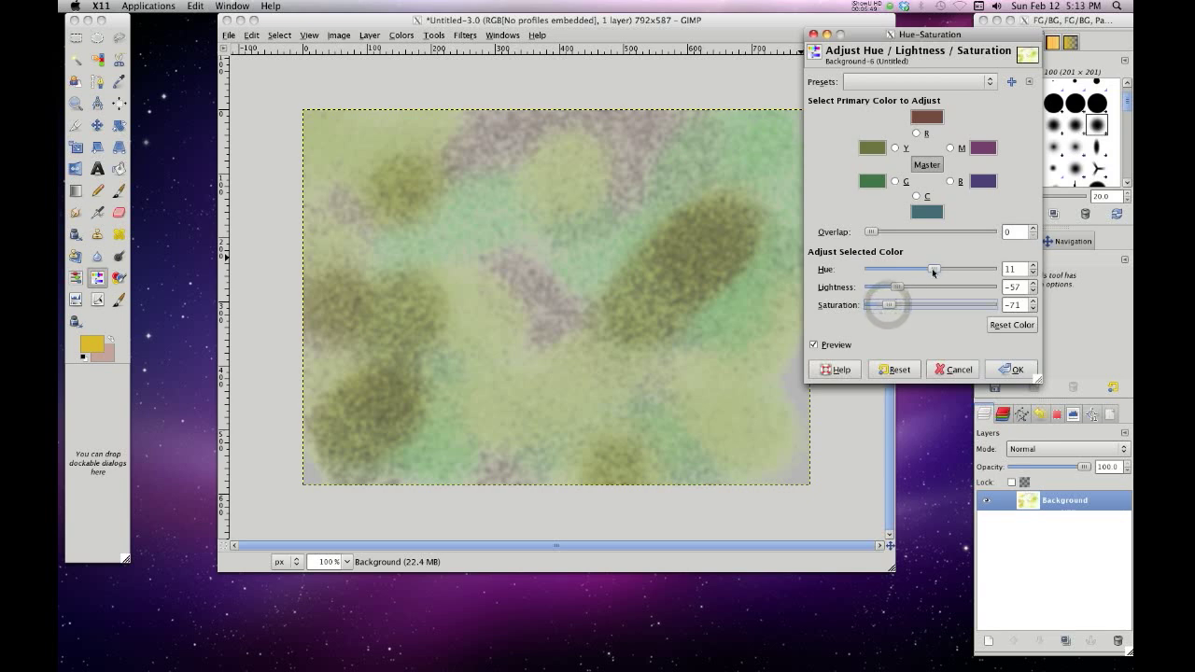
left_click_drag(931, 267, 927, 273)
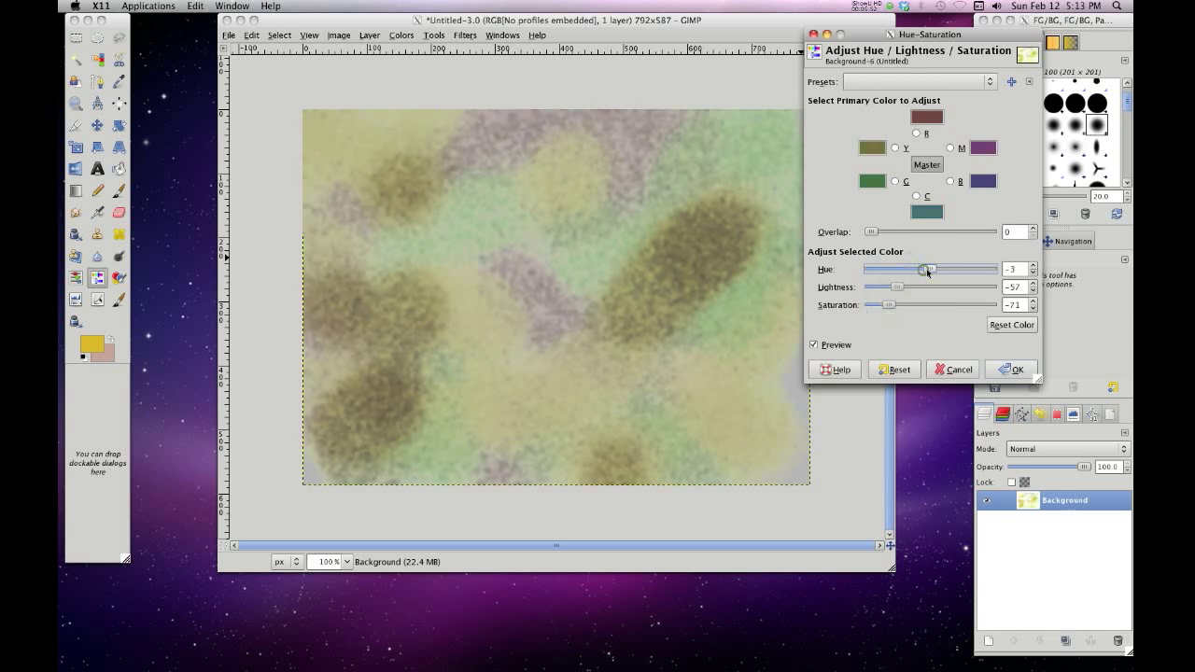
left_click(1010, 370)
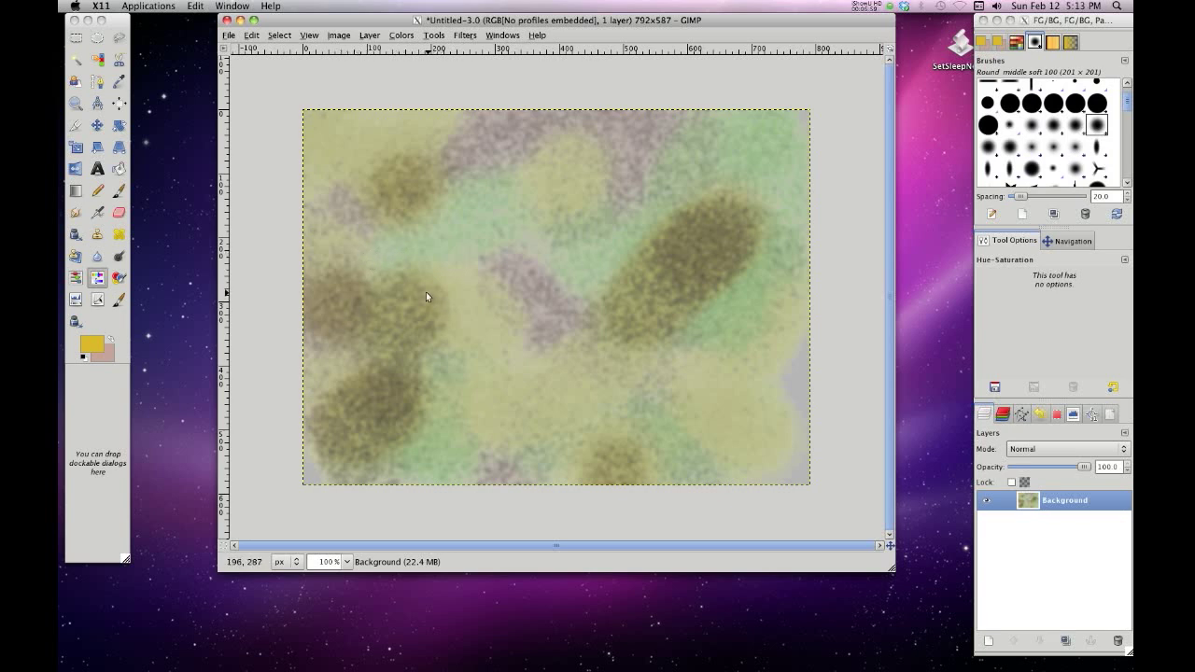
Step: Fade the dark blob on the right with a soft Eraser at 11.8 opacity
left_click(119, 212)
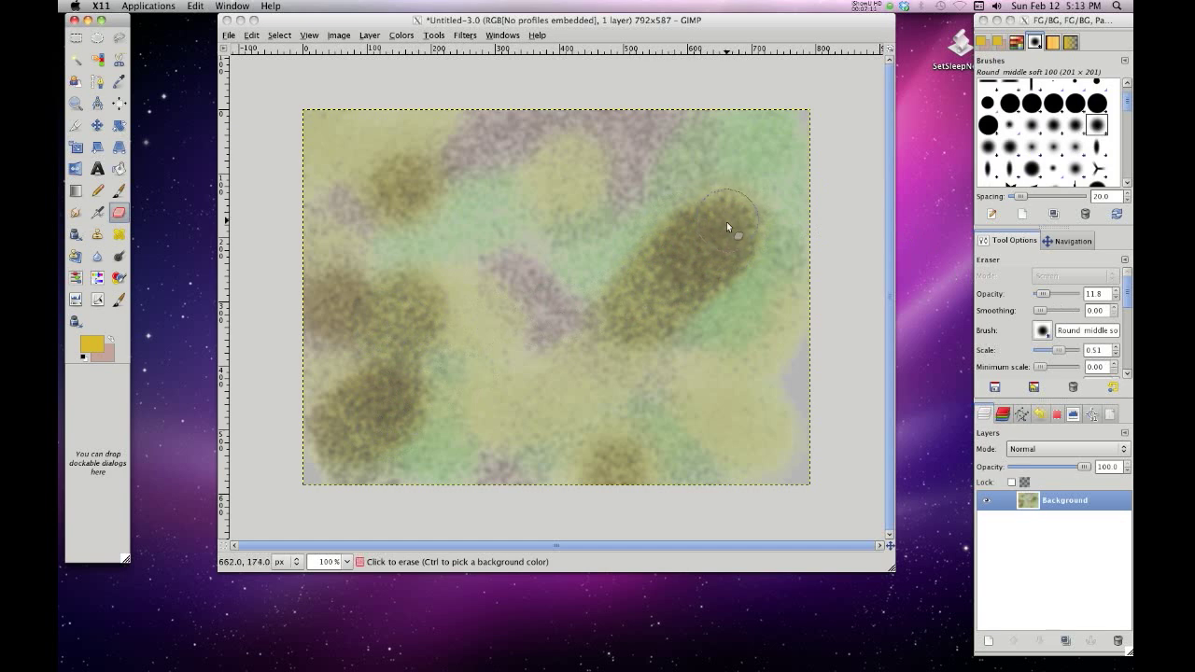
left_click_drag(716, 234, 683, 265)
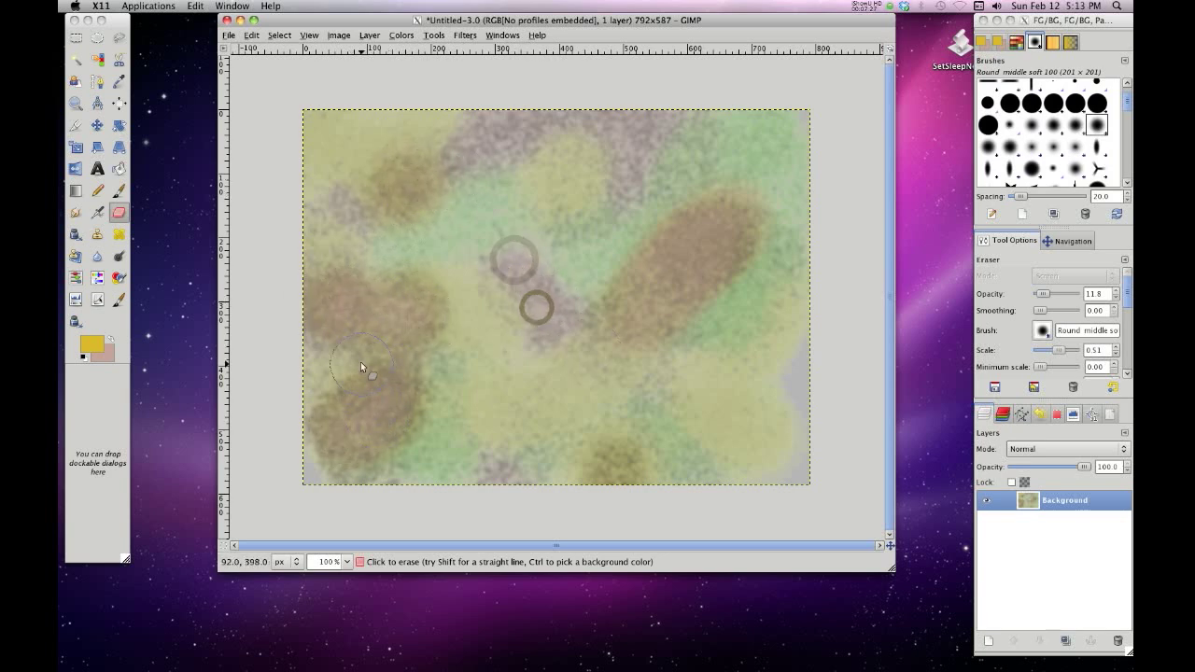
Step: Switch to the Paintbrush and set the foreground colour to a soft pink (H 350, S 50)
left_click(117, 191)
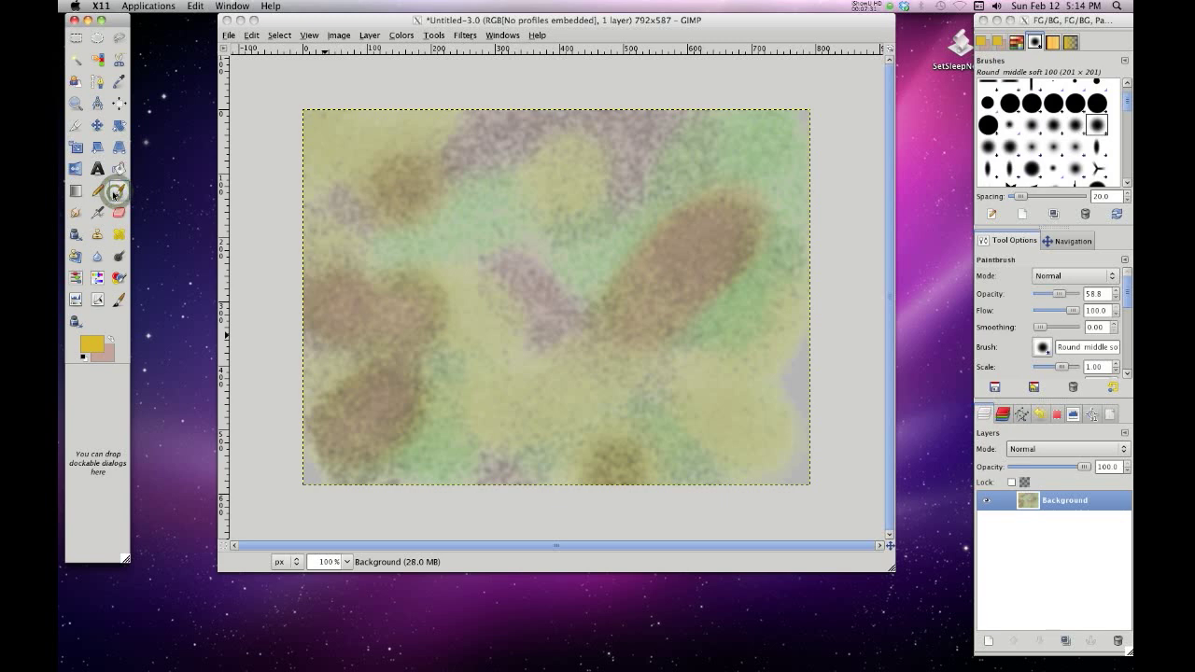
left_click(101, 343)
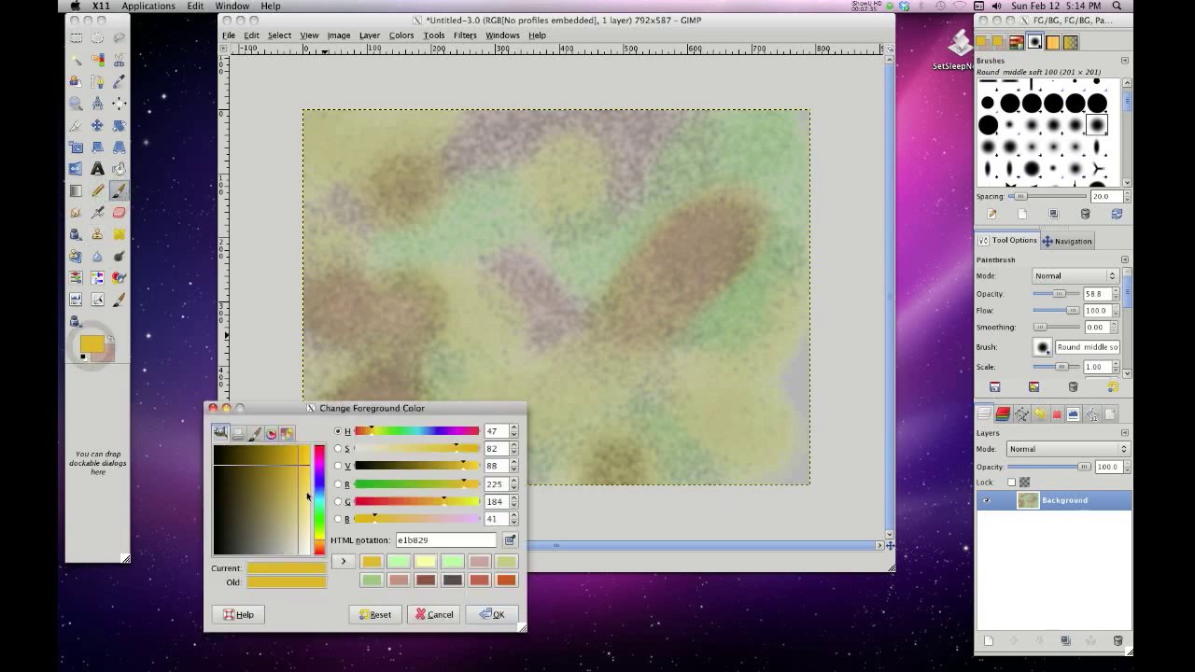
left_click(319, 452)
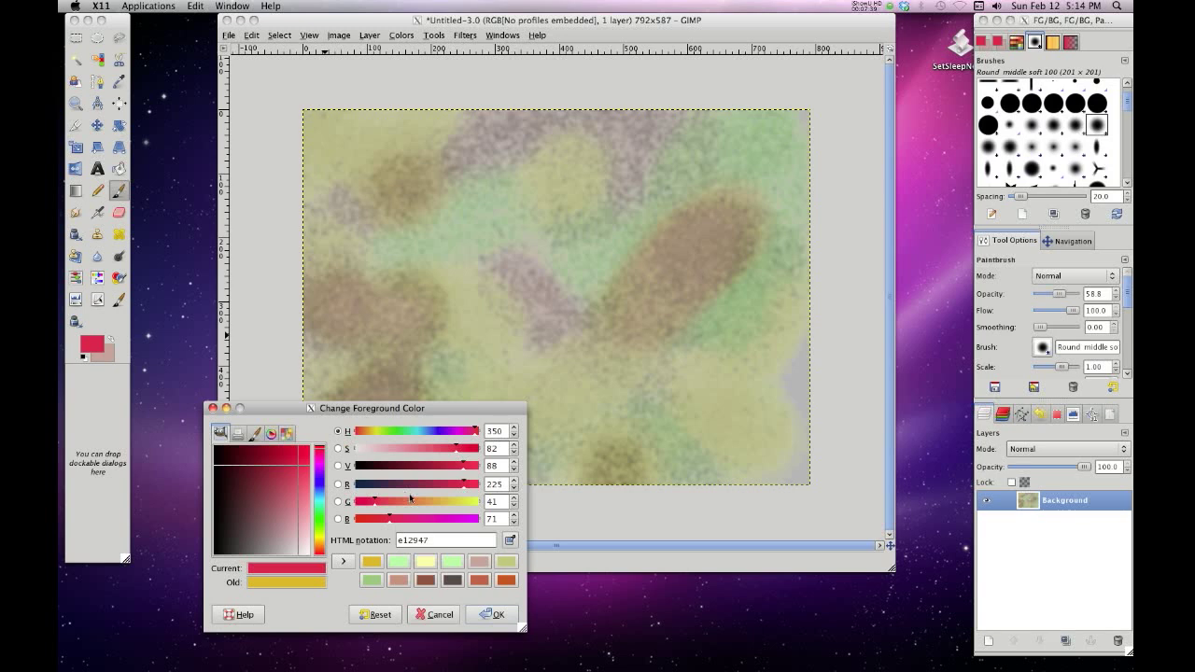
left_click(427, 449)
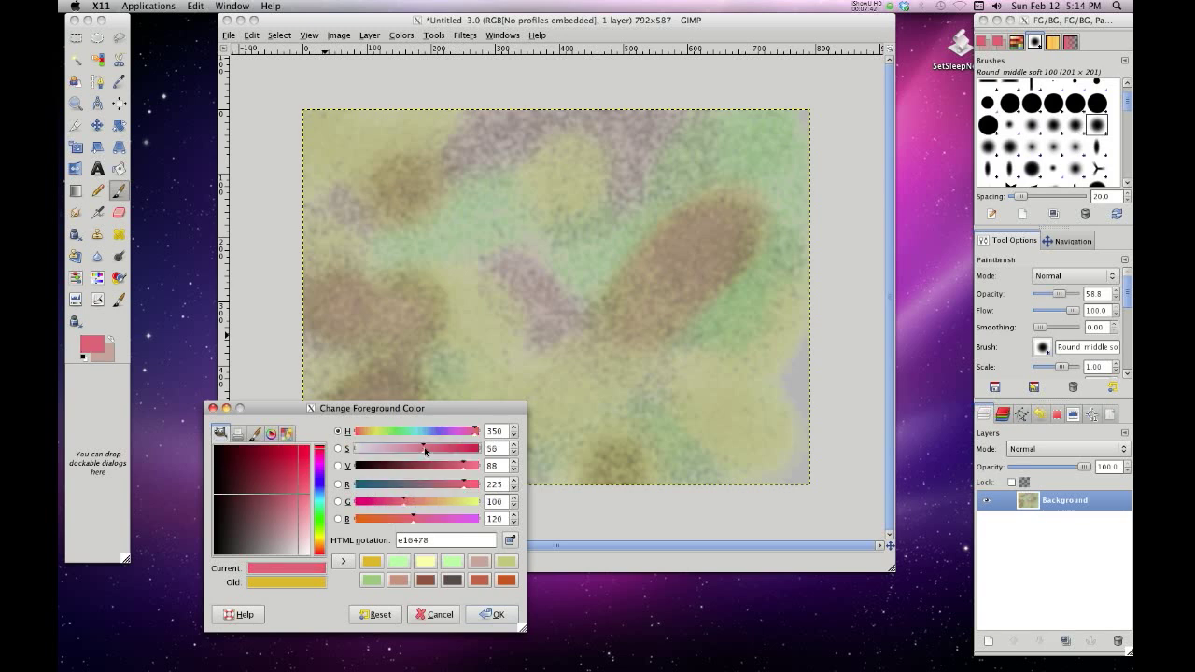
left_click(492, 615)
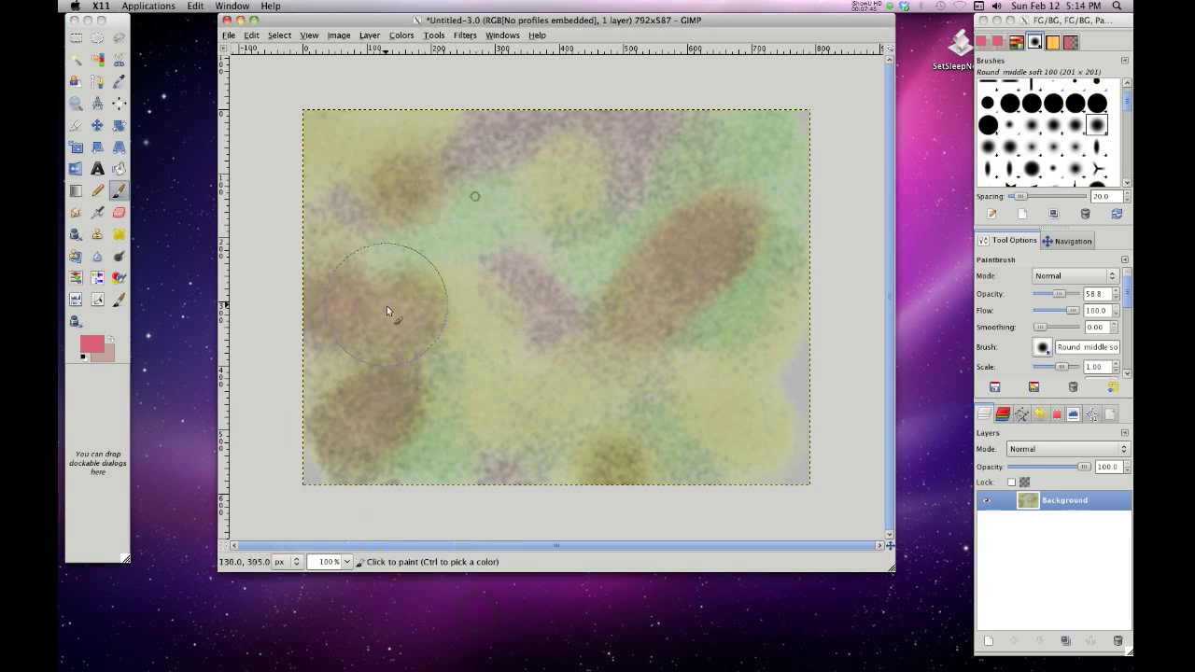
Step: Paint pink strokes on the left, middle, right and bottom, plus three round dabs near the top
left_click_drag(449, 238, 385, 350)
left_click_drag(467, 387, 607, 378)
mouse_move(627, 435)
left_mouse_down()
mouse_move(653, 440)
mouse_move(710, 387)
left_mouse_up()
left_click_drag(721, 330, 740, 367)
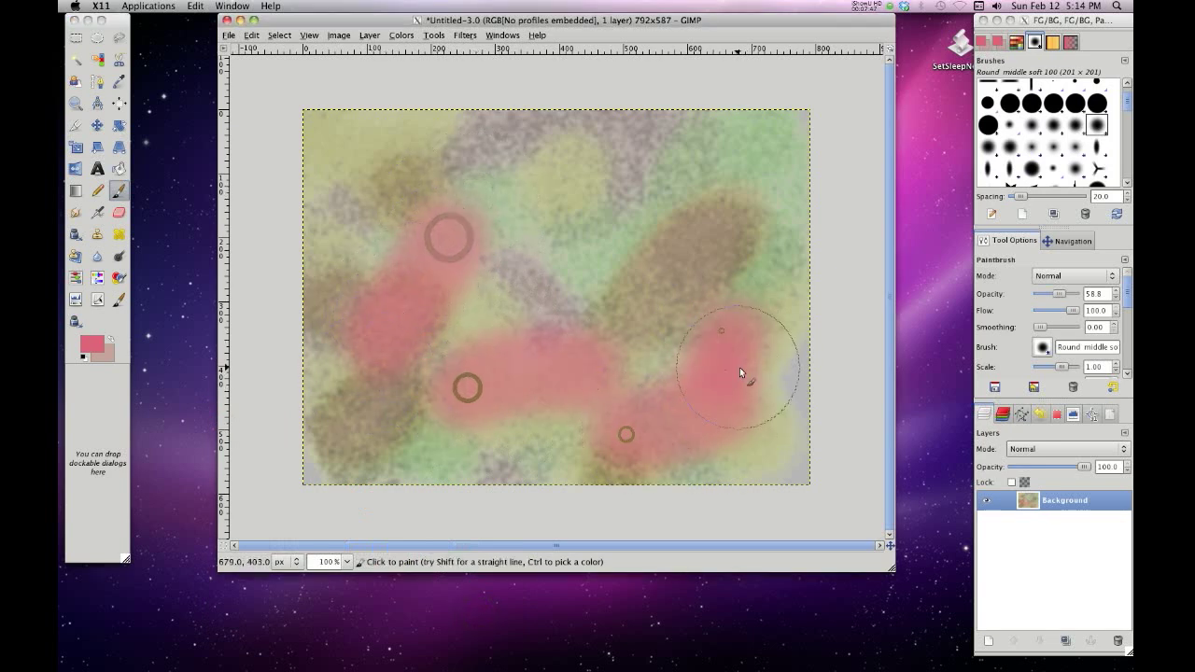
mouse_move(401, 414)
left_mouse_down()
mouse_move(448, 432)
mouse_move(571, 440)
left_mouse_up()
left_click(669, 167)
left_click(357, 165)
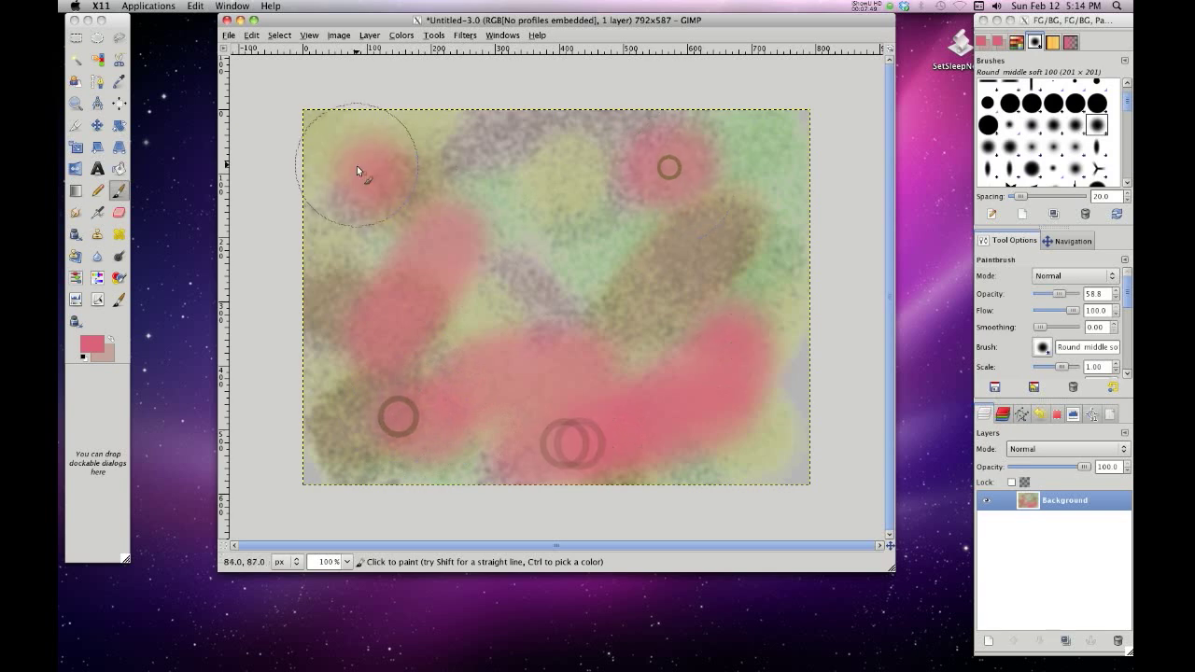
left_click(596, 252)
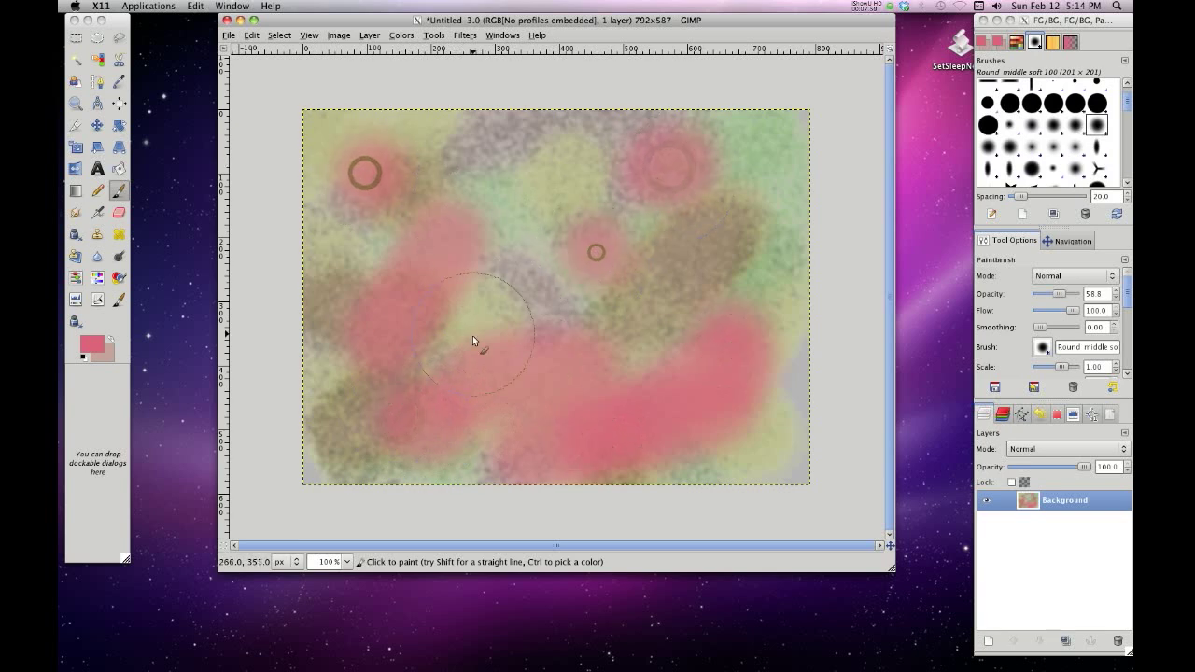
Step: Swap colours and dab lighter pink over the pink strokes and near the top centre
left_click(110, 341)
left_click(111, 341)
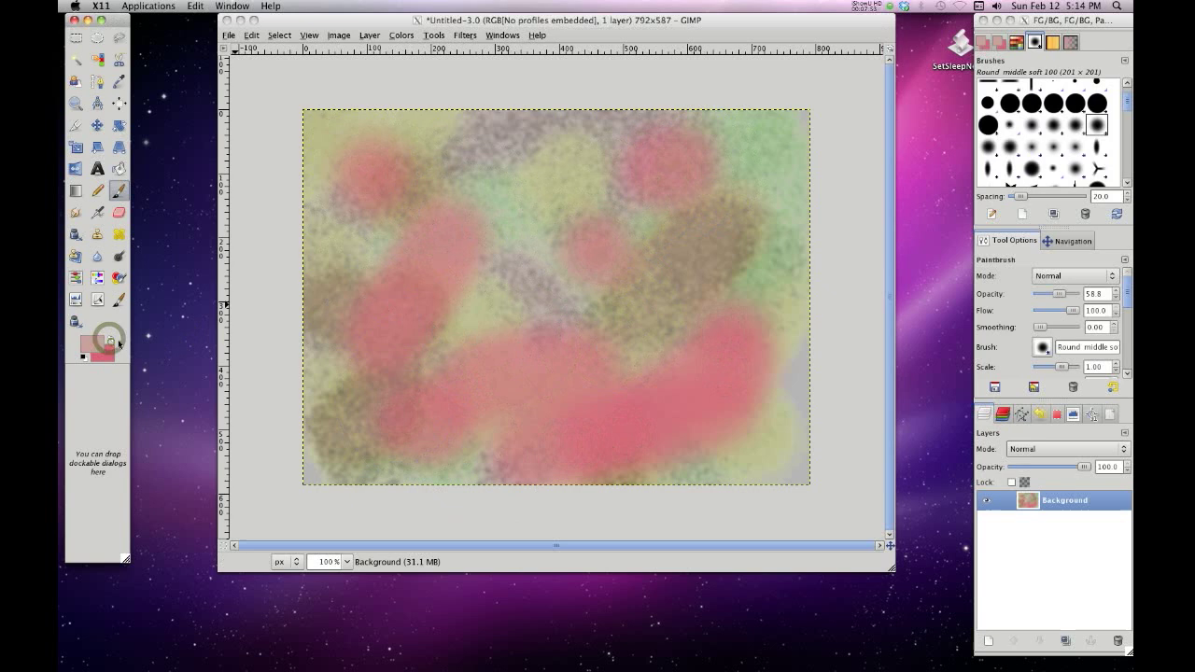
left_click(409, 197)
left_click(406, 287)
left_click(381, 380)
left_click(494, 436)
left_click(654, 372)
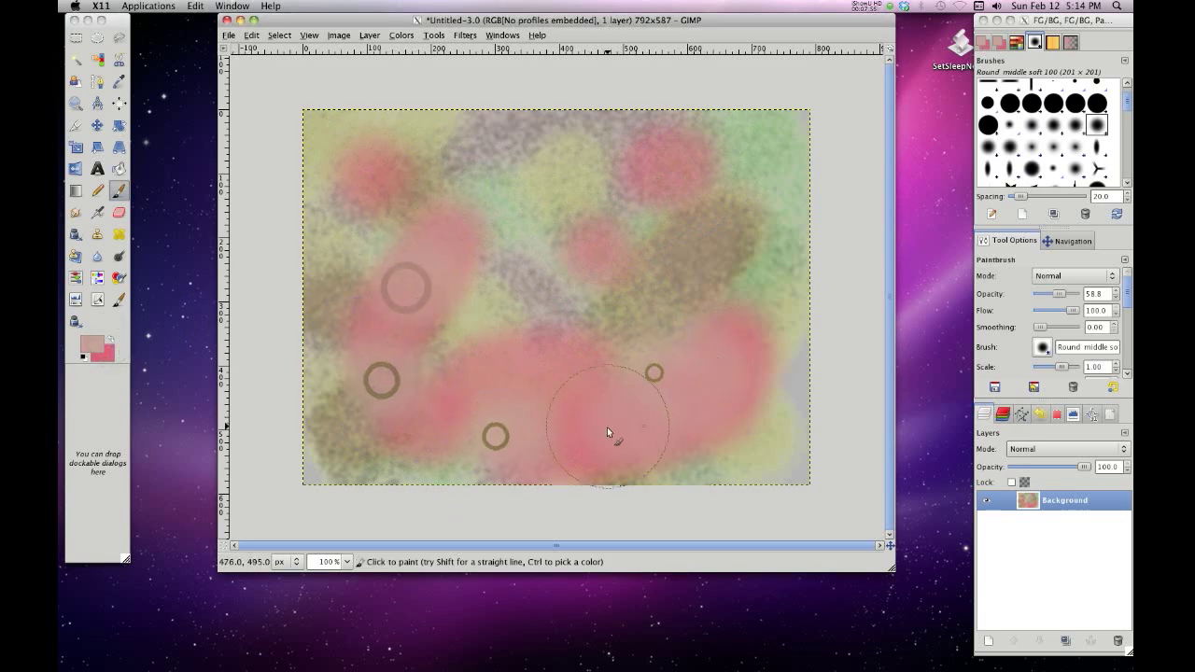
left_click(641, 424)
left_click(539, 204)
left_click(520, 173)
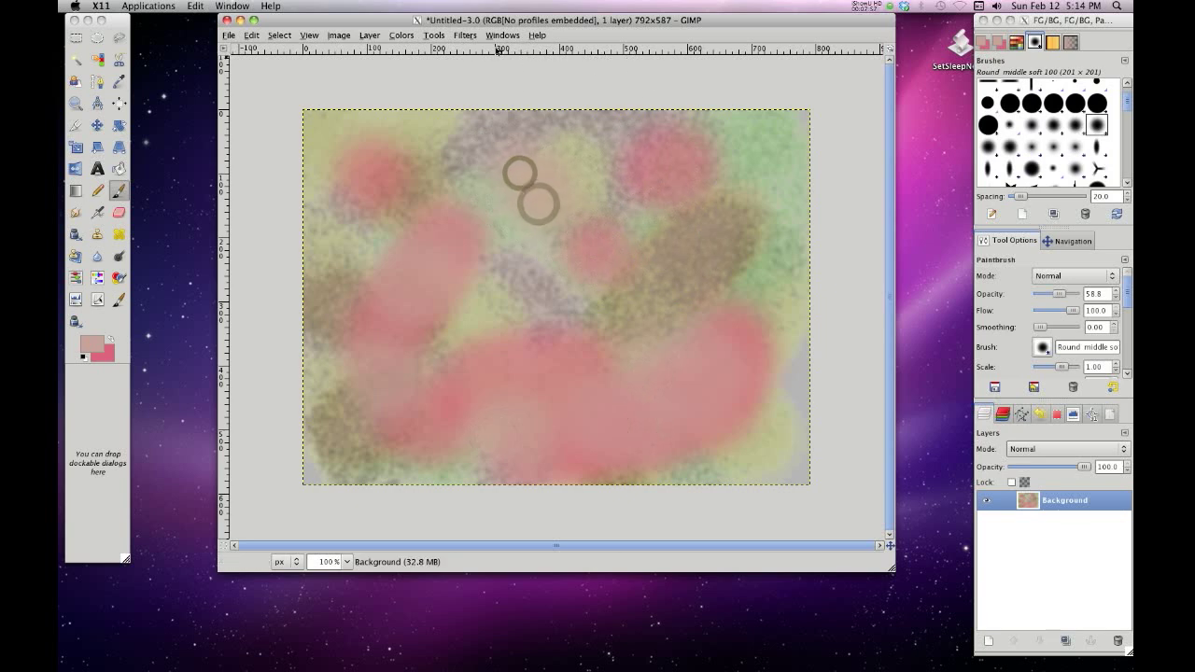
left_click(464, 34)
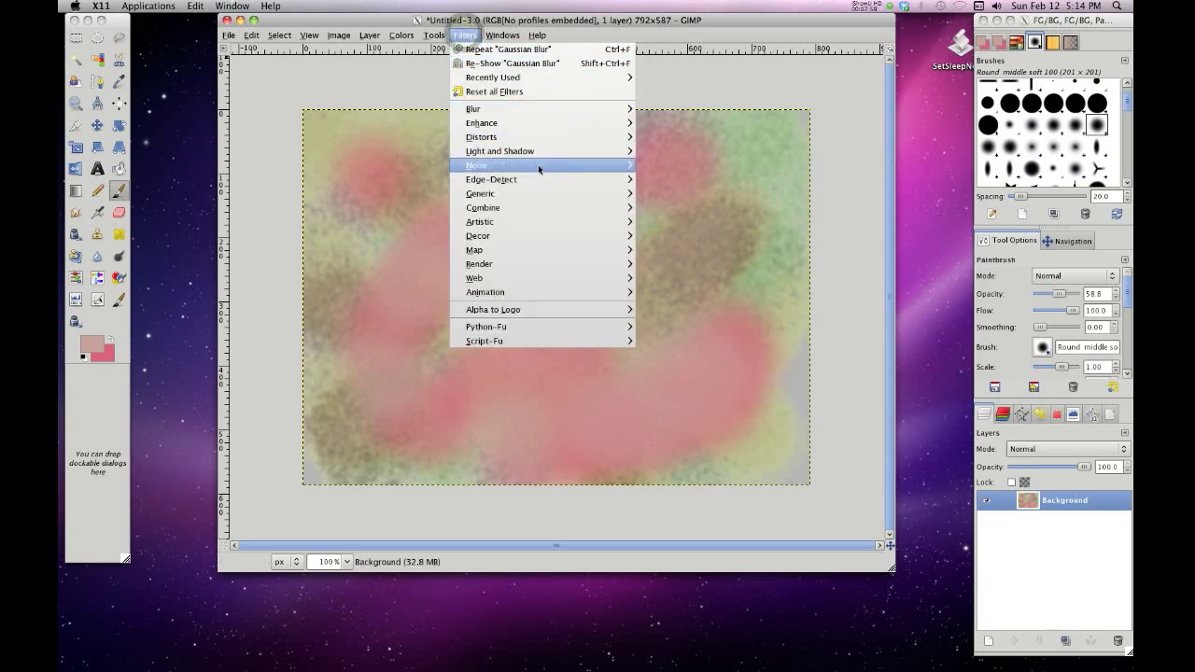
Step: Apply the Oilify filter with mask size 7
mouse_move(570, 224)
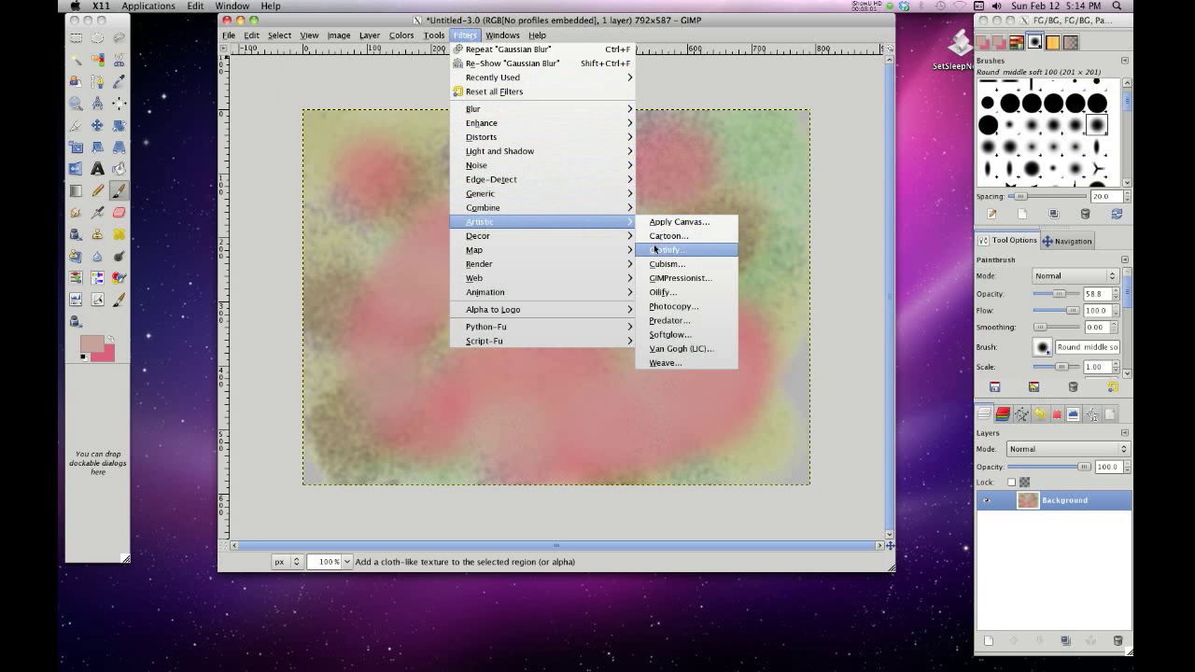
left_click(661, 293)
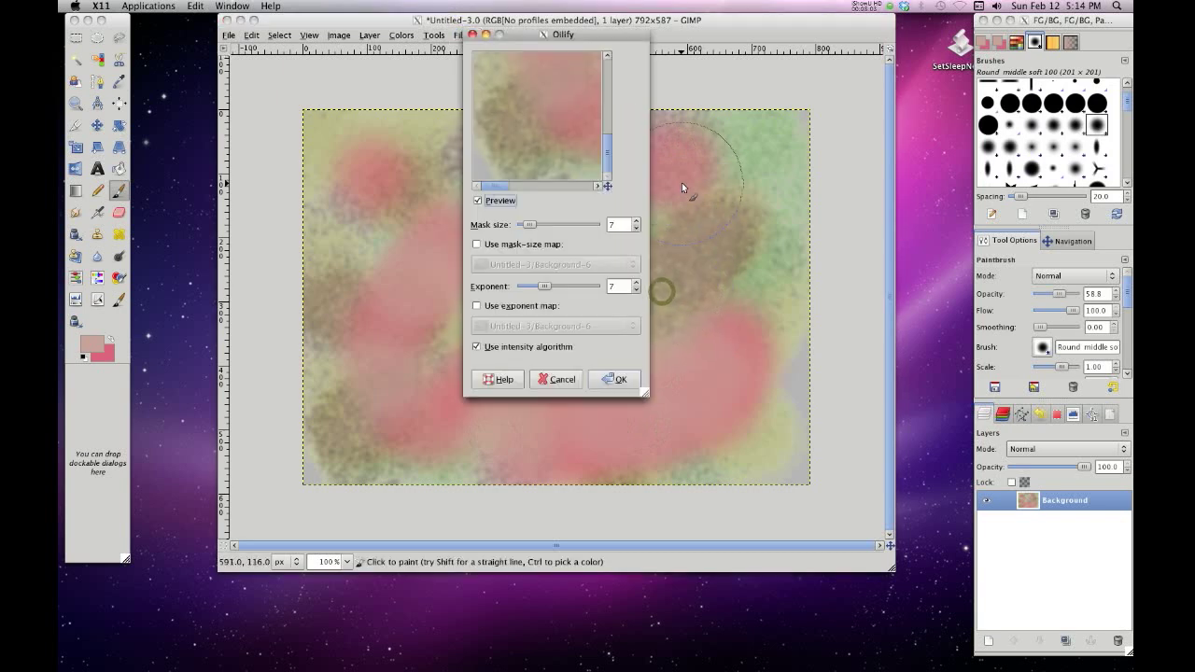
left_click(613, 380)
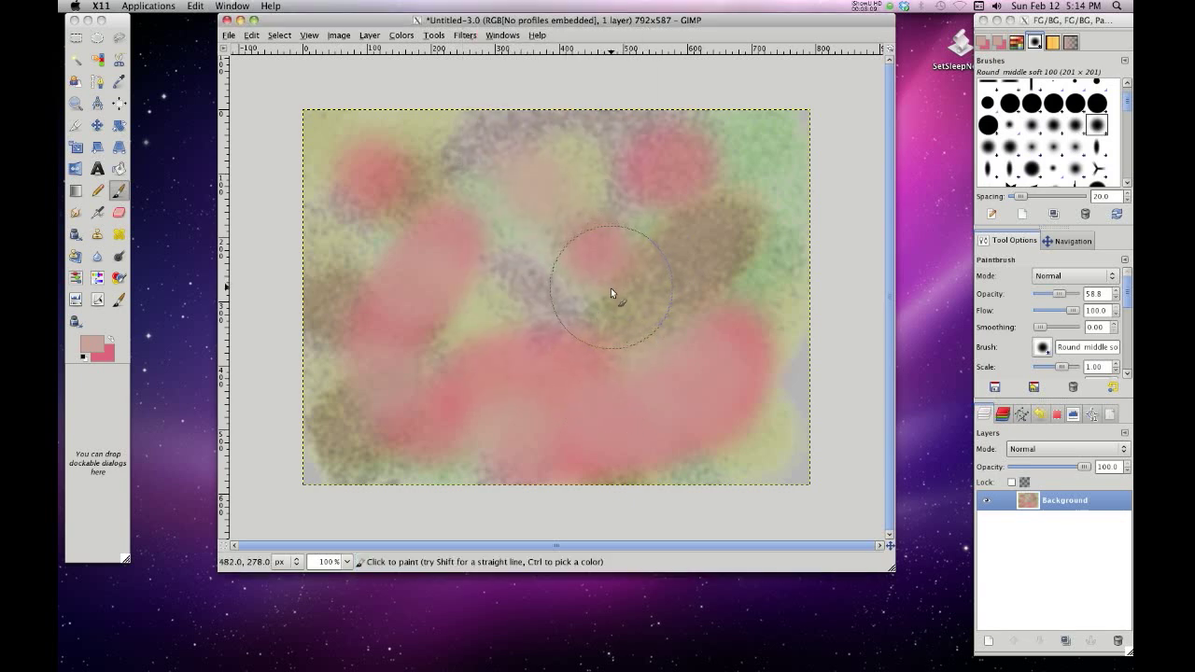
Step: Cover the whole image with Laplace noise at scale 16.1
left_click(465, 36)
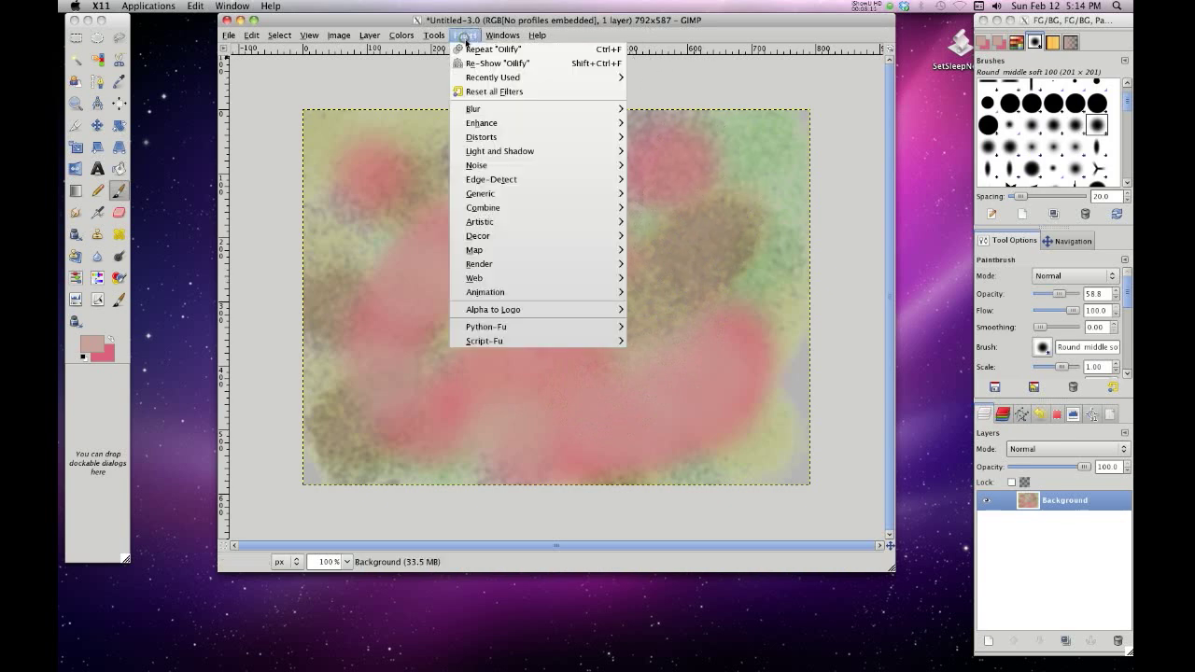
mouse_move(623, 167)
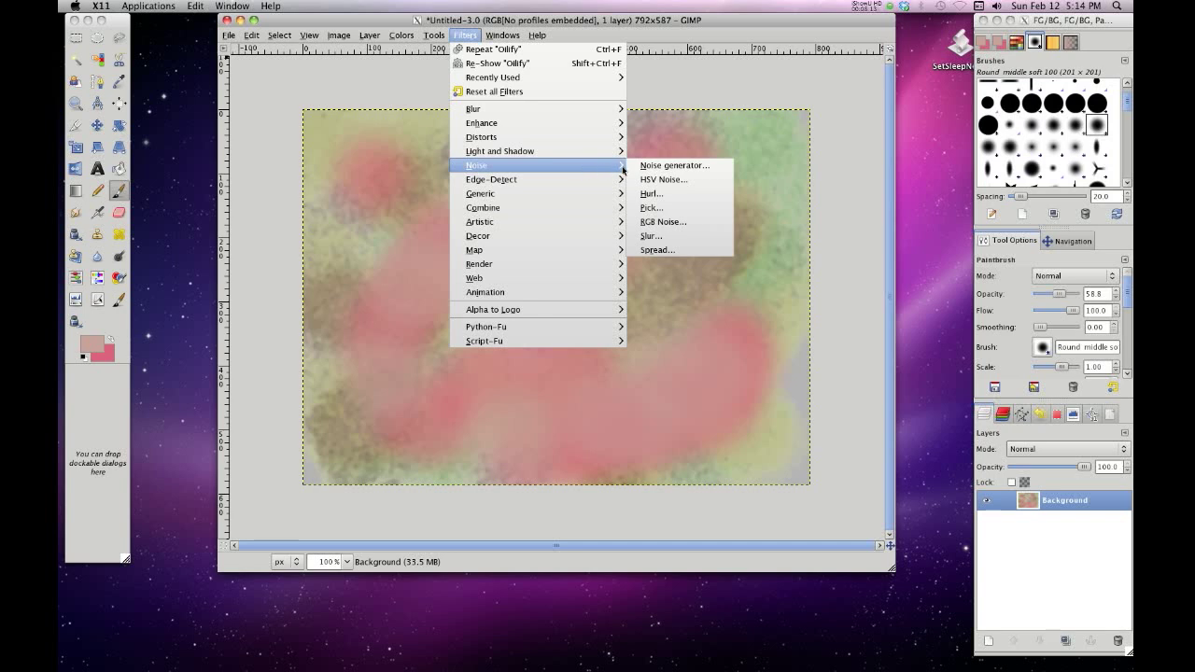
left_click(664, 165)
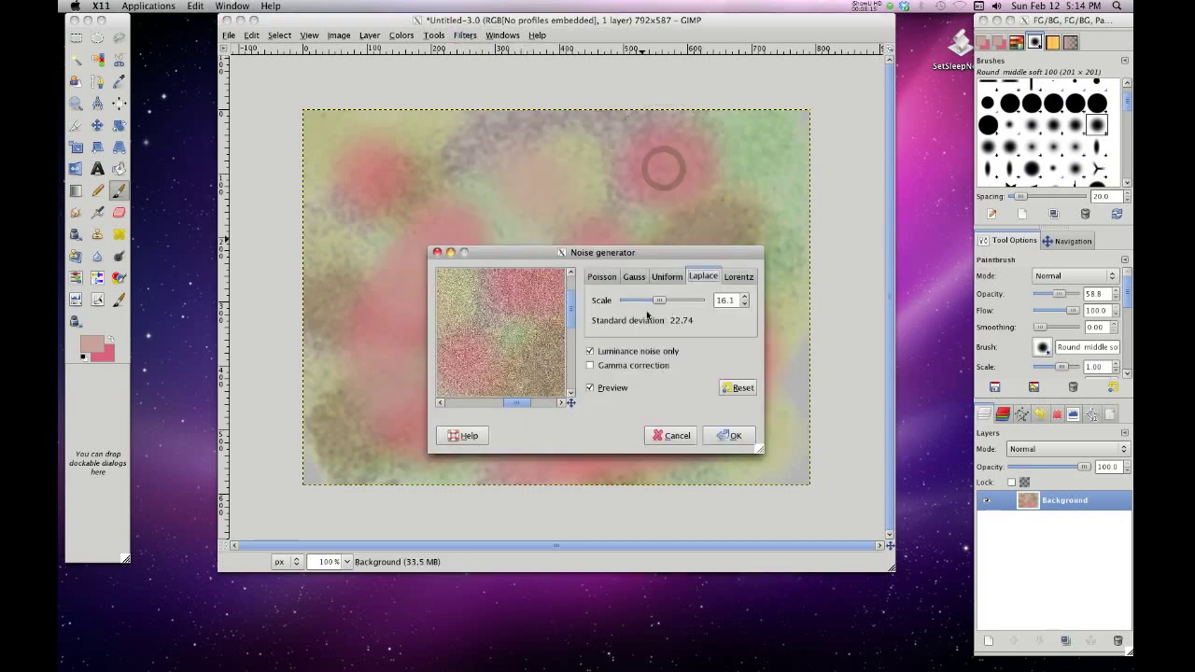
left_click(725, 436)
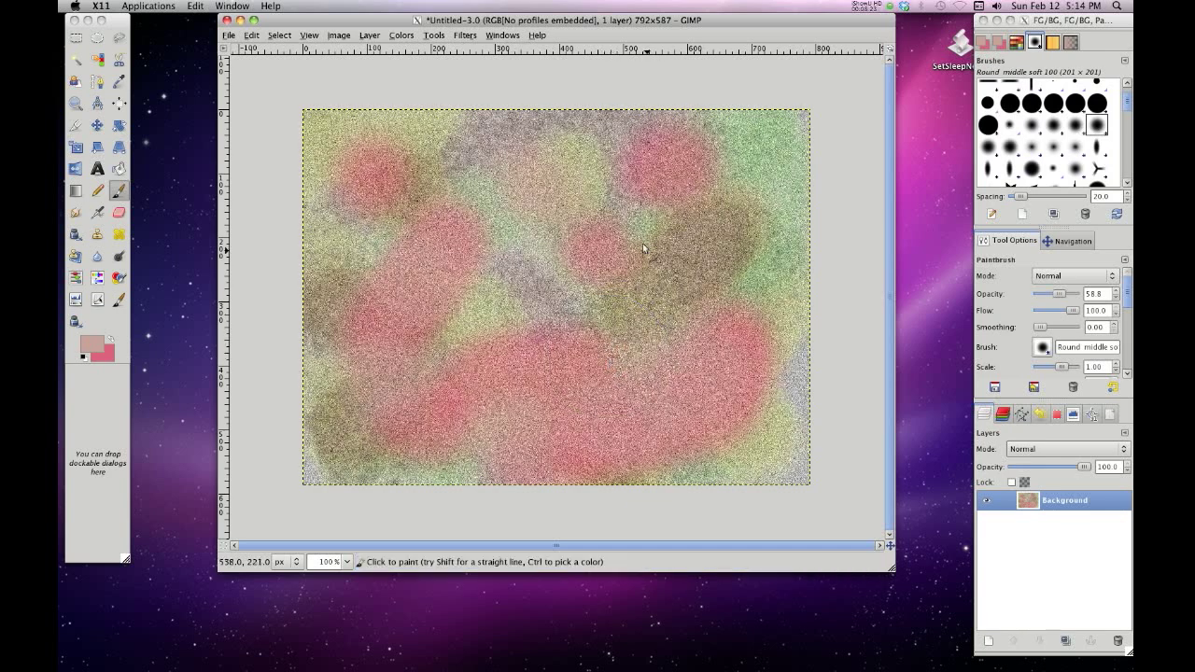
left_click(464, 35)
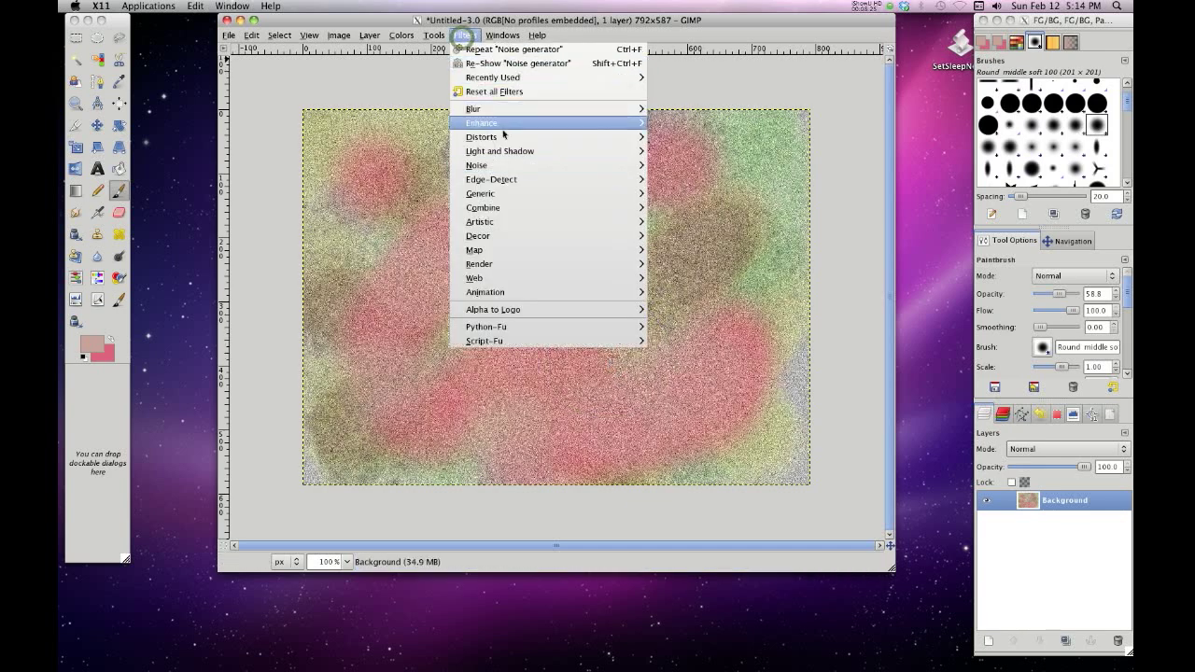
Step: Run Oilify again on the noisy canvas with mask size 13
mouse_move(528, 222)
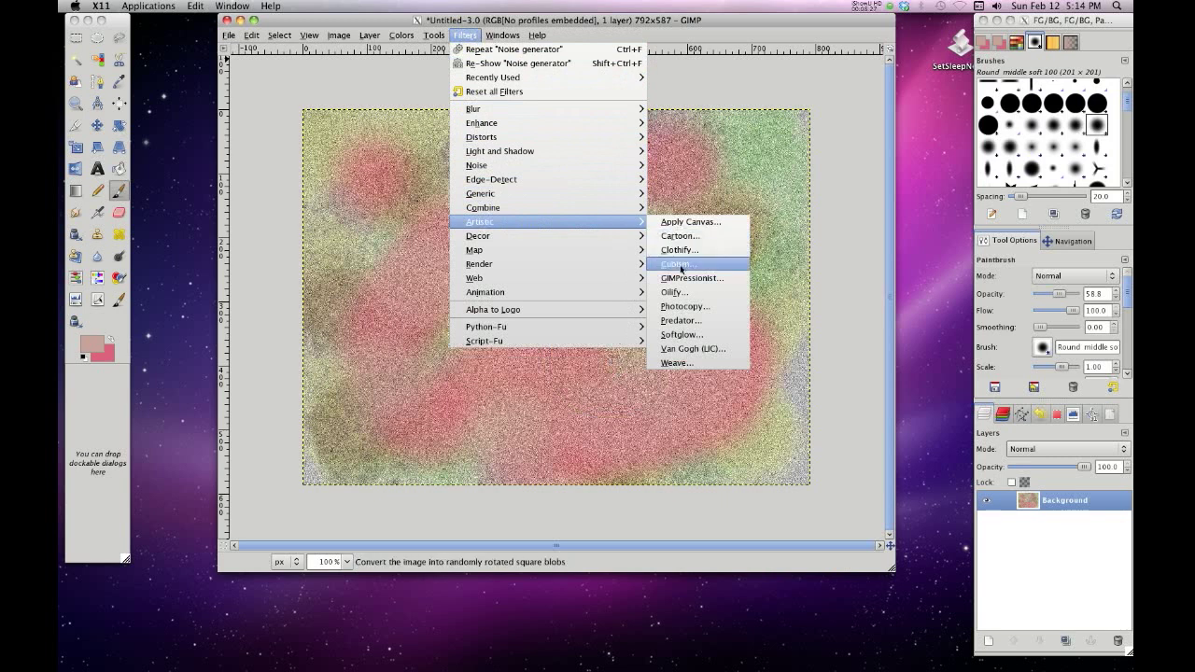
left_click(673, 292)
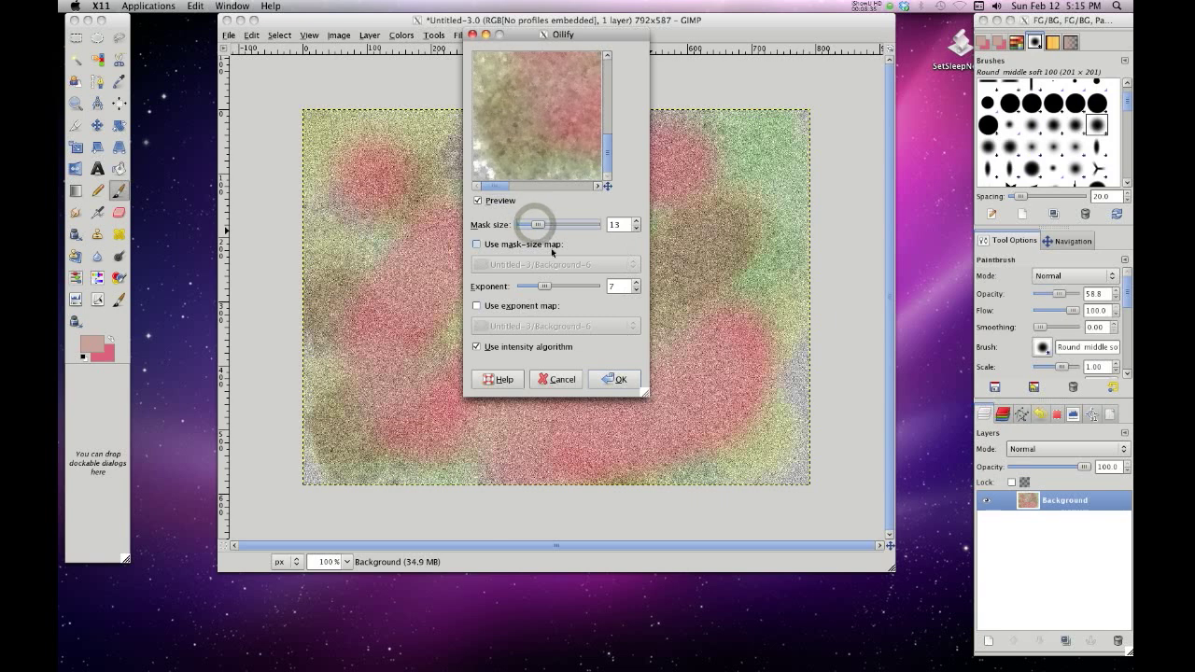
left_click(609, 379)
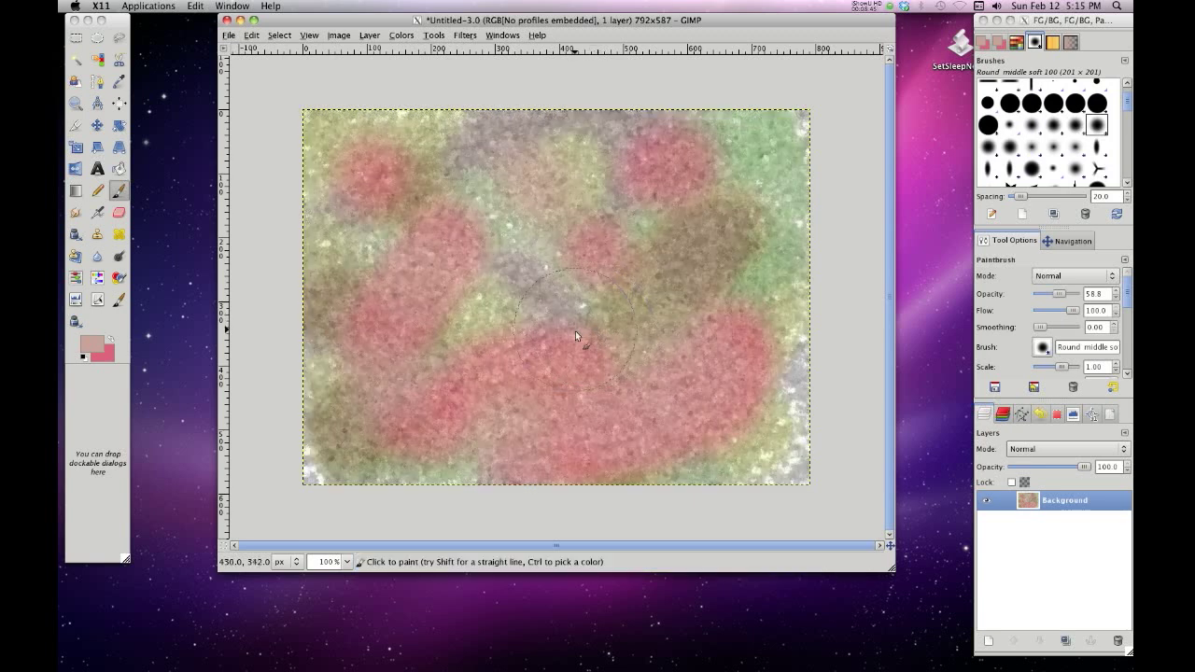
left_click(464, 36)
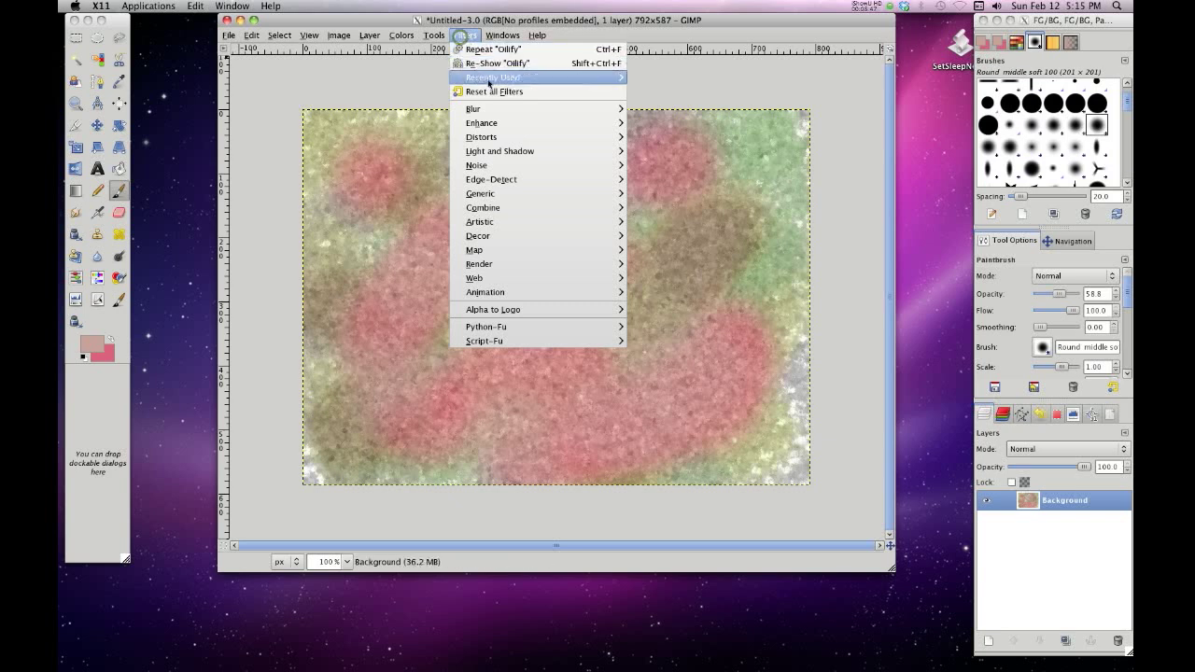
Step: Blur the whole image with a 7.0 px horizontal and vertical Gaussian blur
left_click(271, 289)
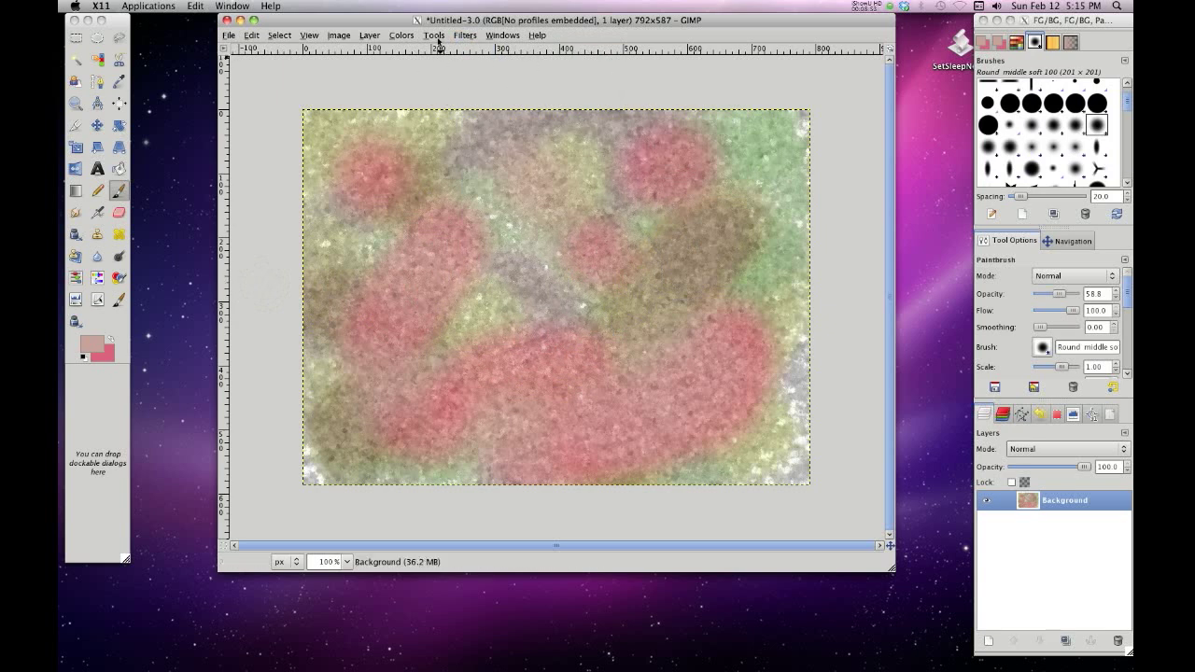
left_click(465, 35)
mouse_move(495, 109)
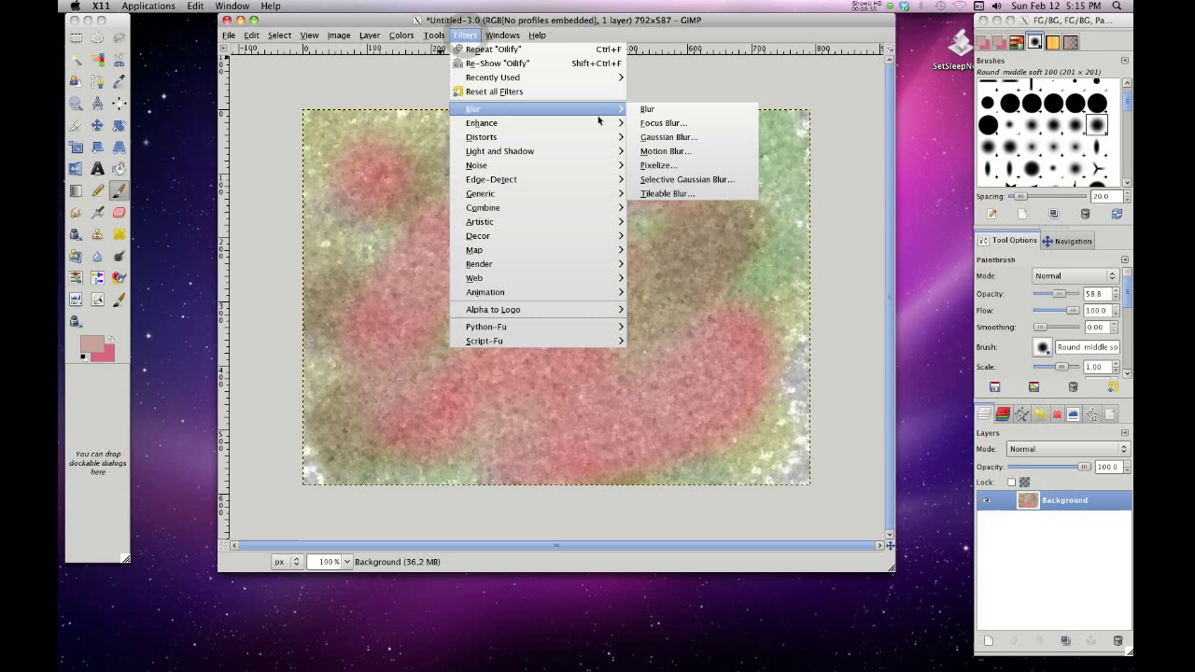
left_click(662, 139)
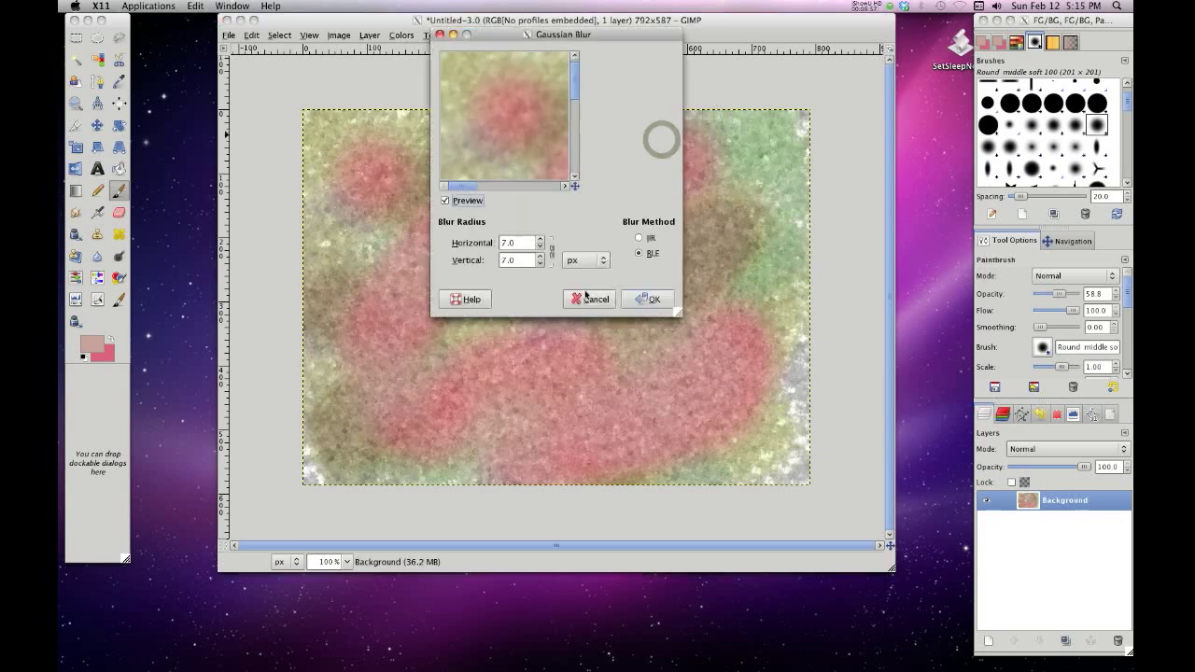
left_click(648, 299)
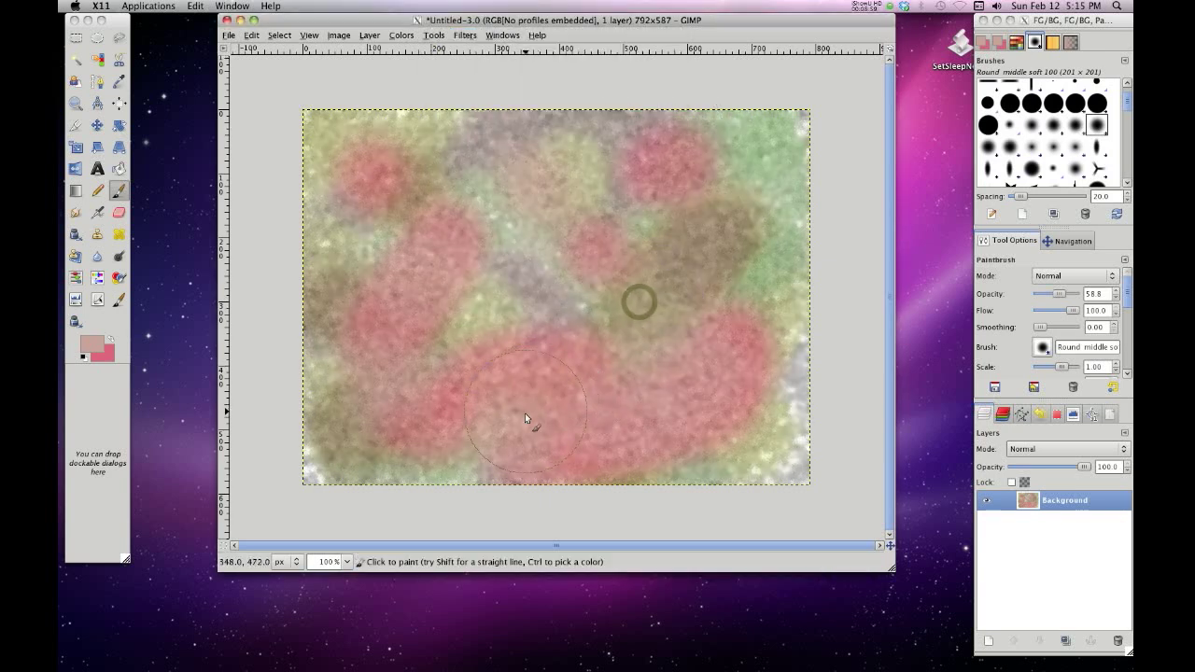